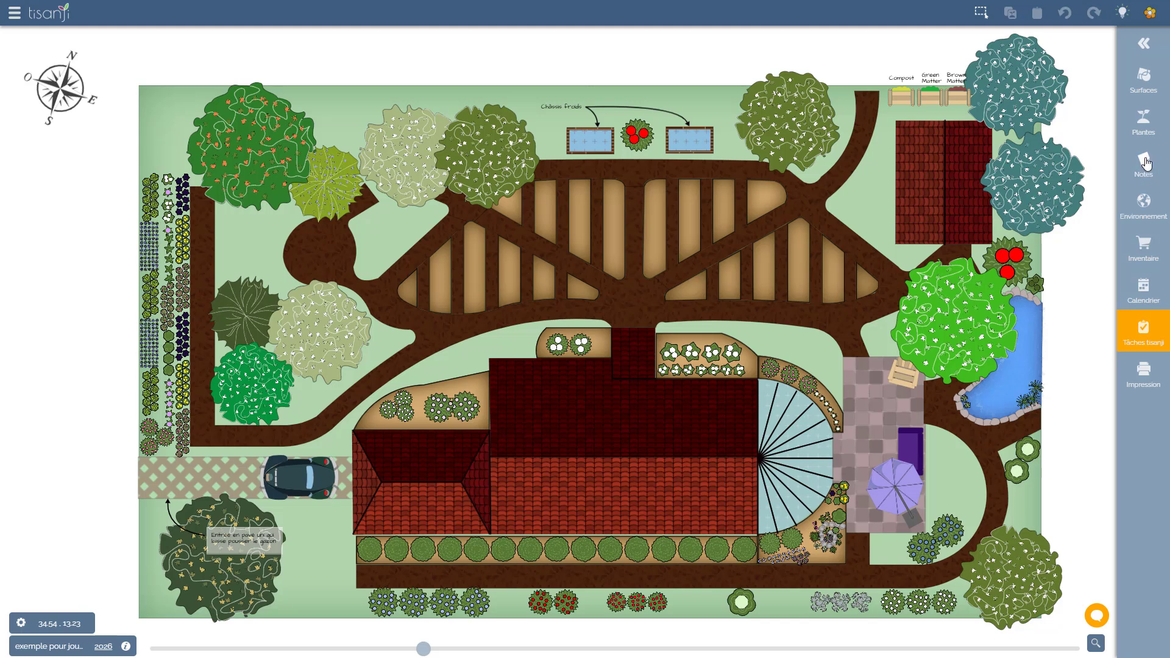
Show the garden plan's tasks and notes and look through the expanded list of existing notes.
{"action": "left_click", "coordinate": [1144, 163]}
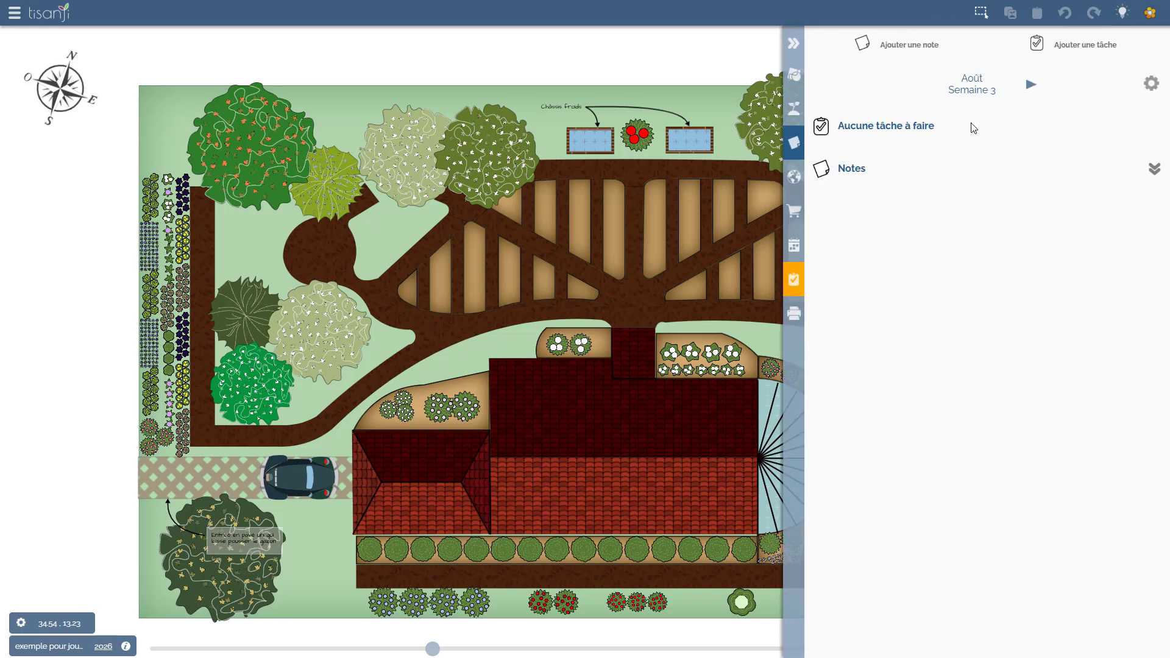
{"action": "left_click", "coordinate": [1155, 170]}
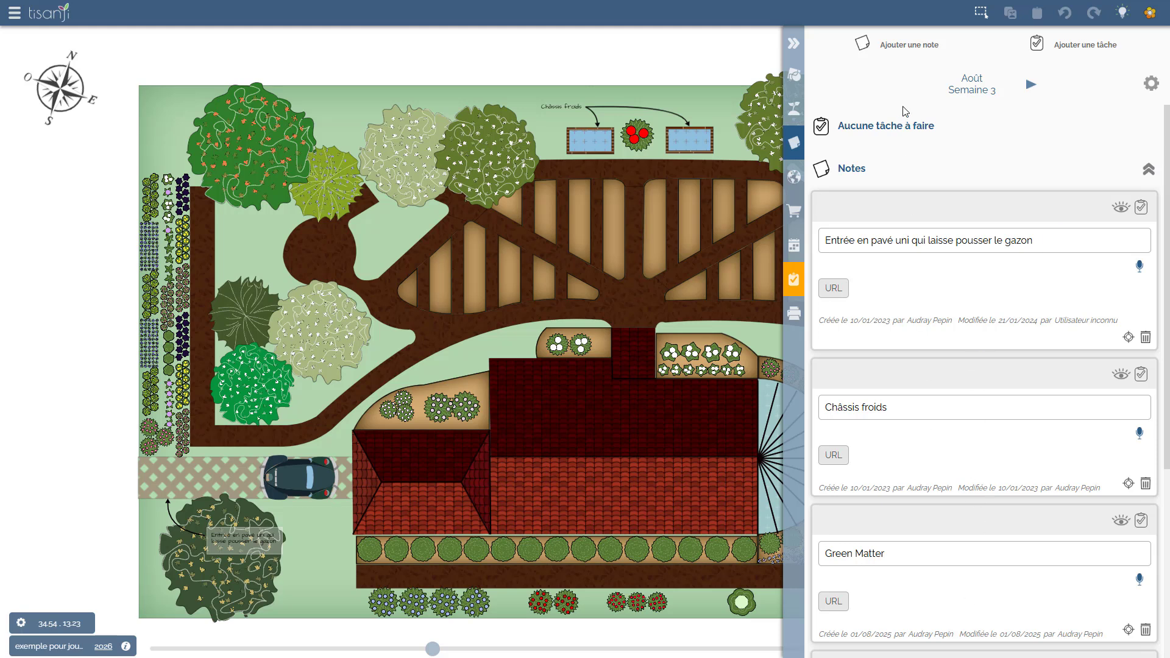
{"action": "scroll", "coordinate": [949, 530], "scroll_direction": "down", "scroll_amount": 4}
{"action": "scroll", "coordinate": [1058, 327], "scroll_direction": "up", "scroll_amount": 4}
{"action": "left_click_drag", "start_coordinate": [651, 347], "coordinate": [504, 318]}
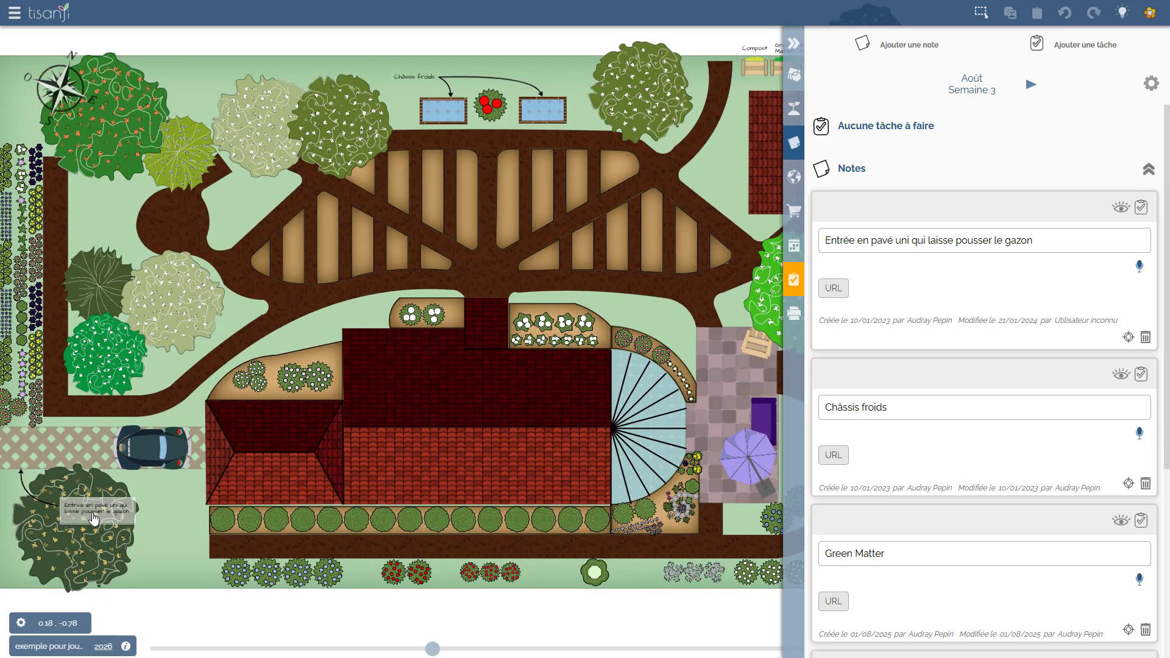
Convert the "Entrée en pavé uni qui laisse pousser le gazon" note to a task, view its interval and assignee options, and revert it.
{"action": "left_click", "coordinate": [1143, 211]}
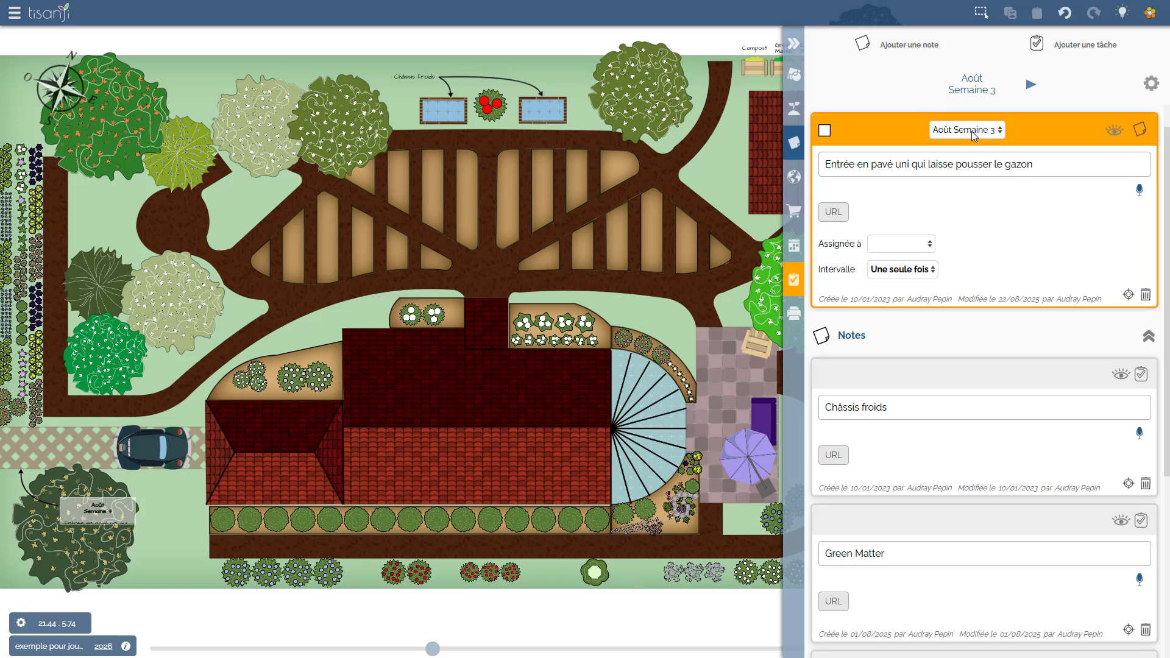
{"action": "left_click", "coordinate": [881, 273]}
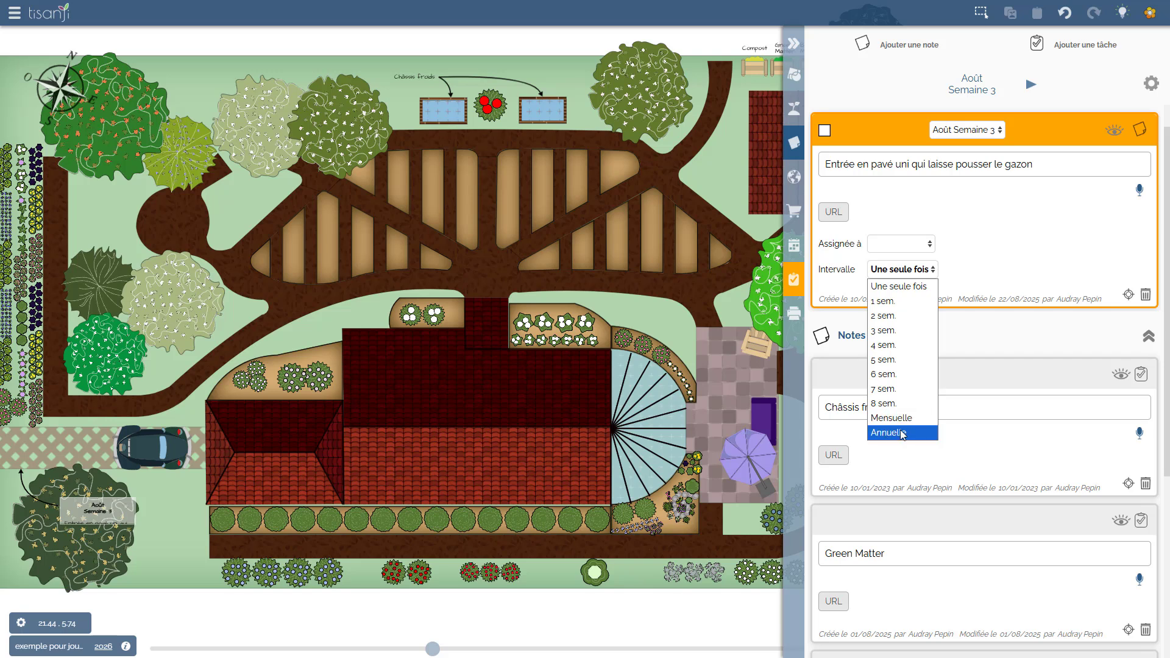
{"action": "left_click", "coordinate": [984, 255]}
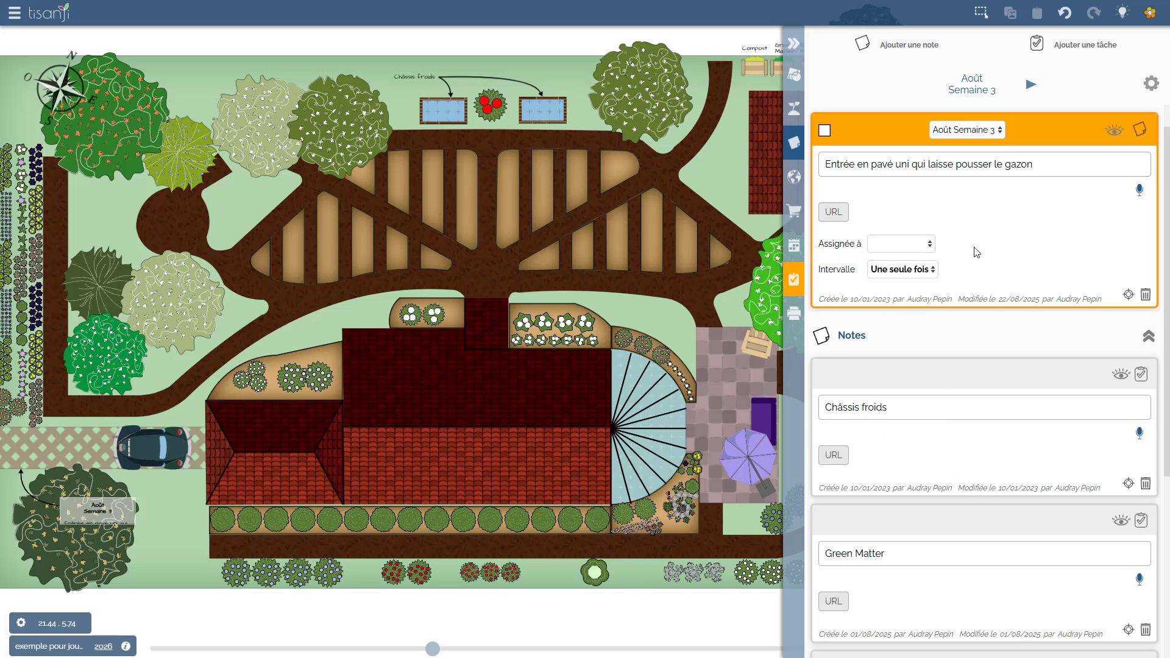
{"action": "left_click", "coordinate": [898, 245]}
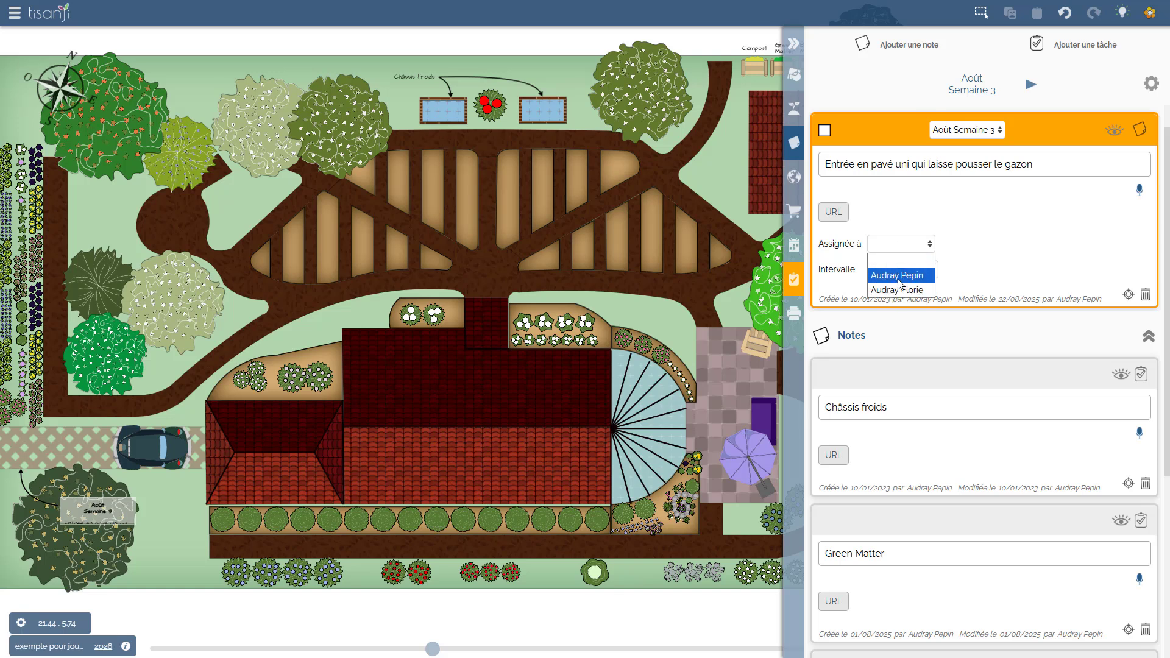
{"action": "left_click", "coordinate": [902, 256]}
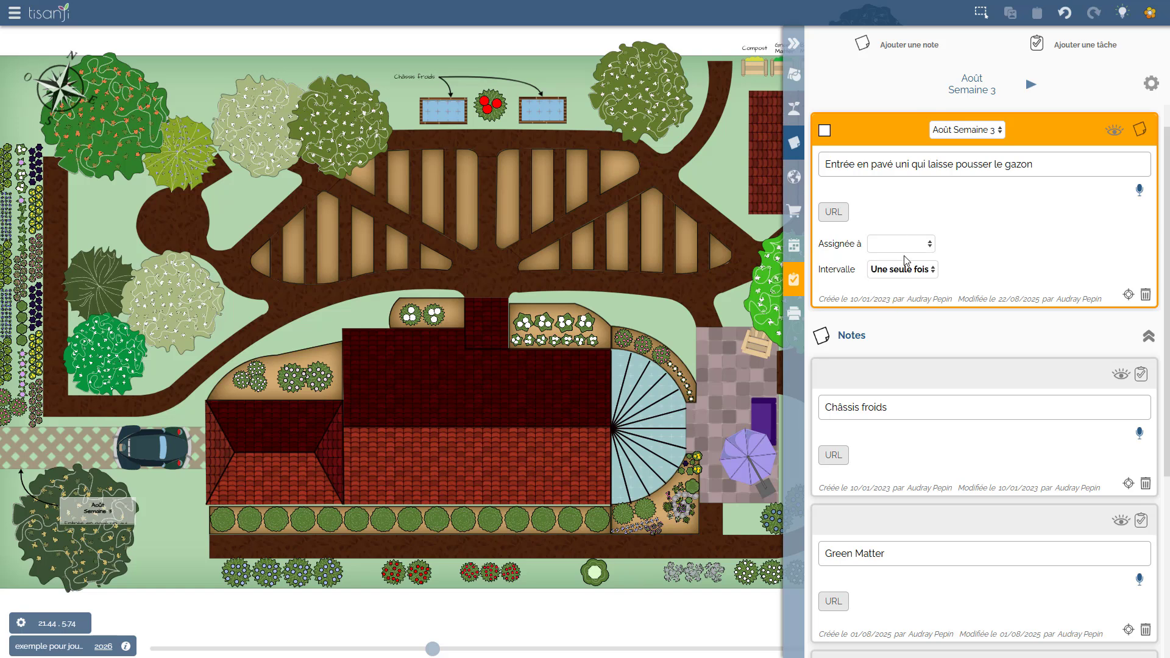
{"action": "left_click", "coordinate": [1140, 131]}
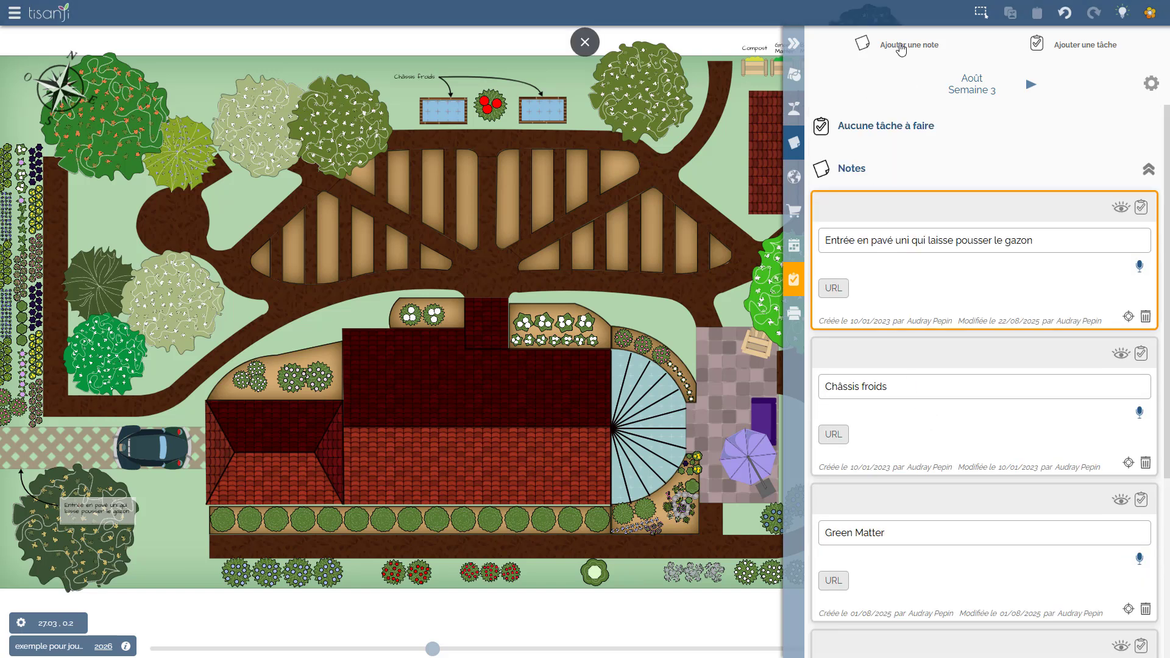
Add a new note reading "ceci est une note" and make it visible on the plan.
{"action": "left_click", "coordinate": [902, 47]}
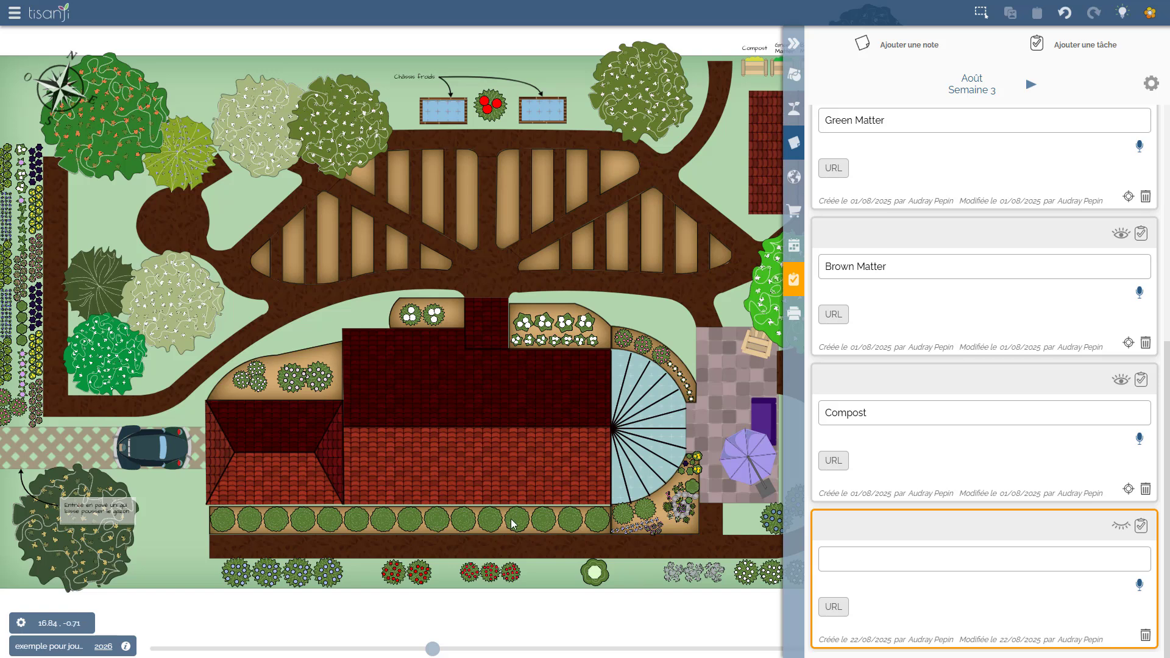
{"action": "left_click", "coordinate": [1139, 585]}
{"action": "left_click", "coordinate": [1120, 529]}
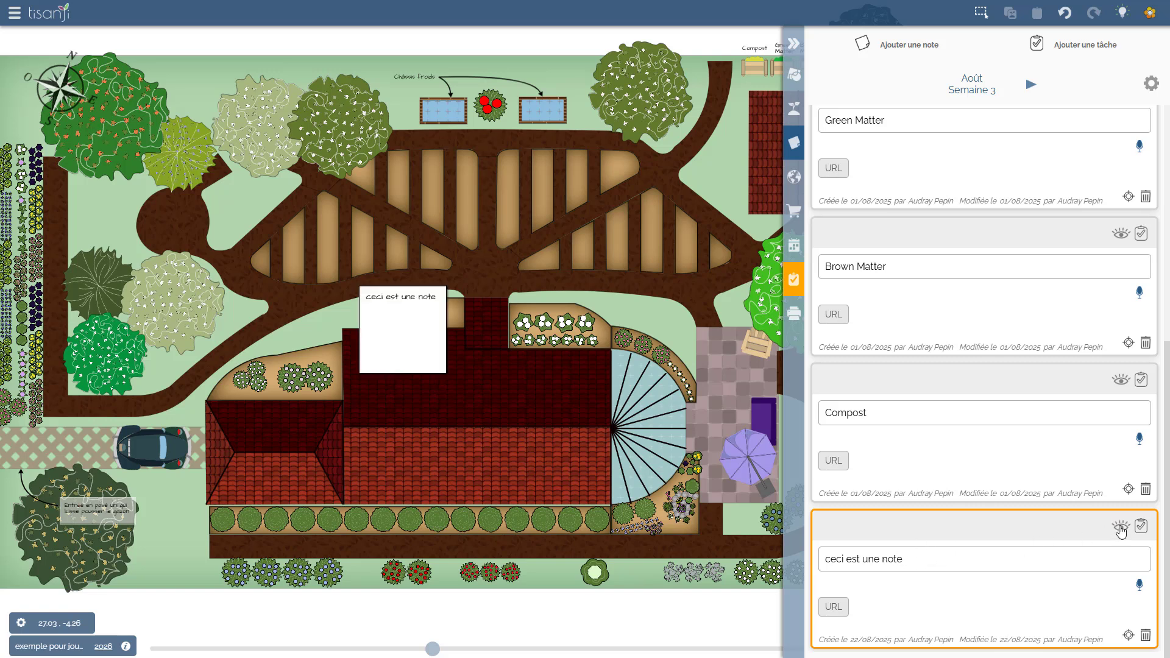
Reduce the new note's height to a single text line and move it onto the lawn near the plan's western path.
{"action": "left_click", "coordinate": [397, 325]}
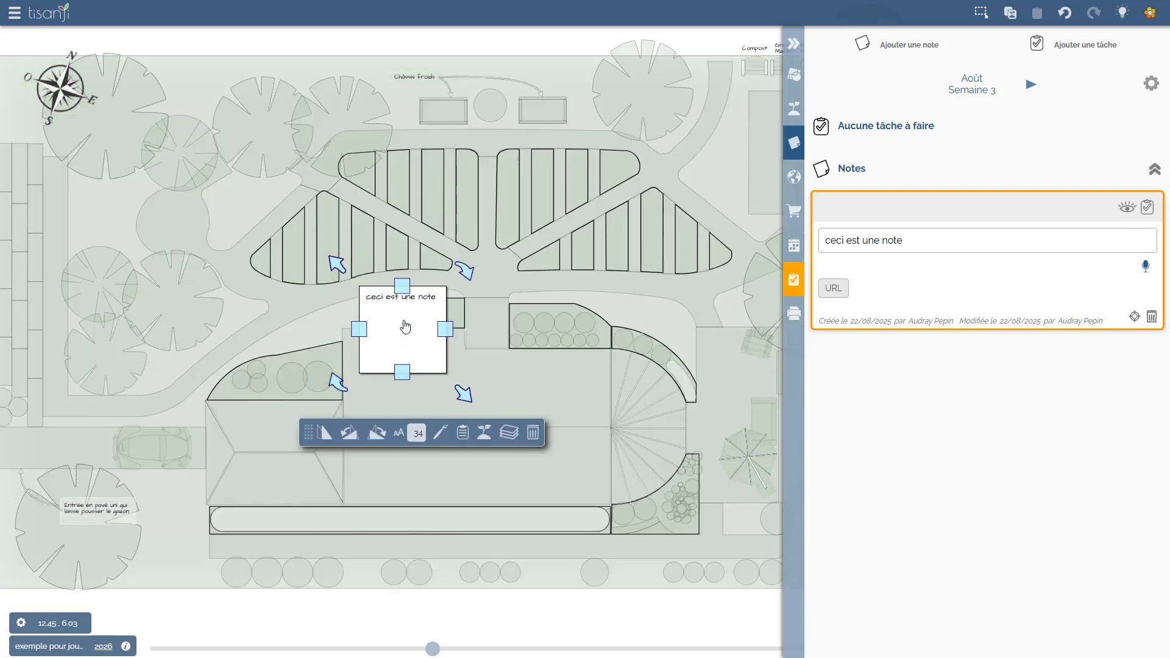
{"action": "left_click_drag", "start_coordinate": [402, 372], "coordinate": [107, 223]}
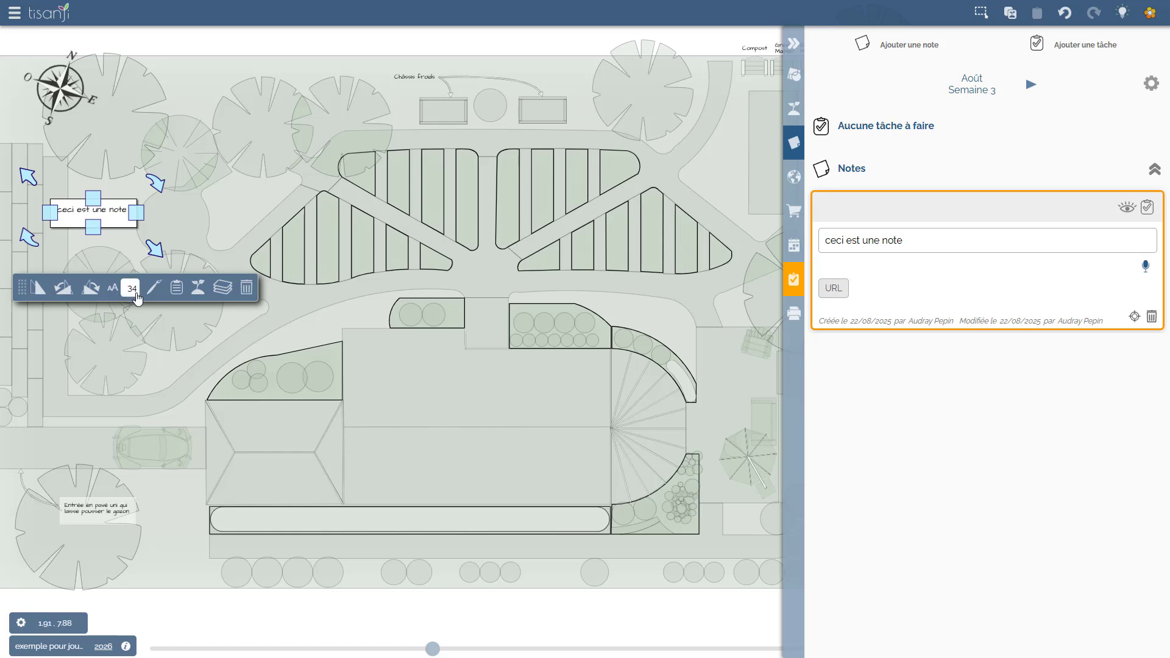
Set the note's text size to 50 and heighten its box to fit both lines of text.
{"action": "double_click", "coordinate": [133, 297]}
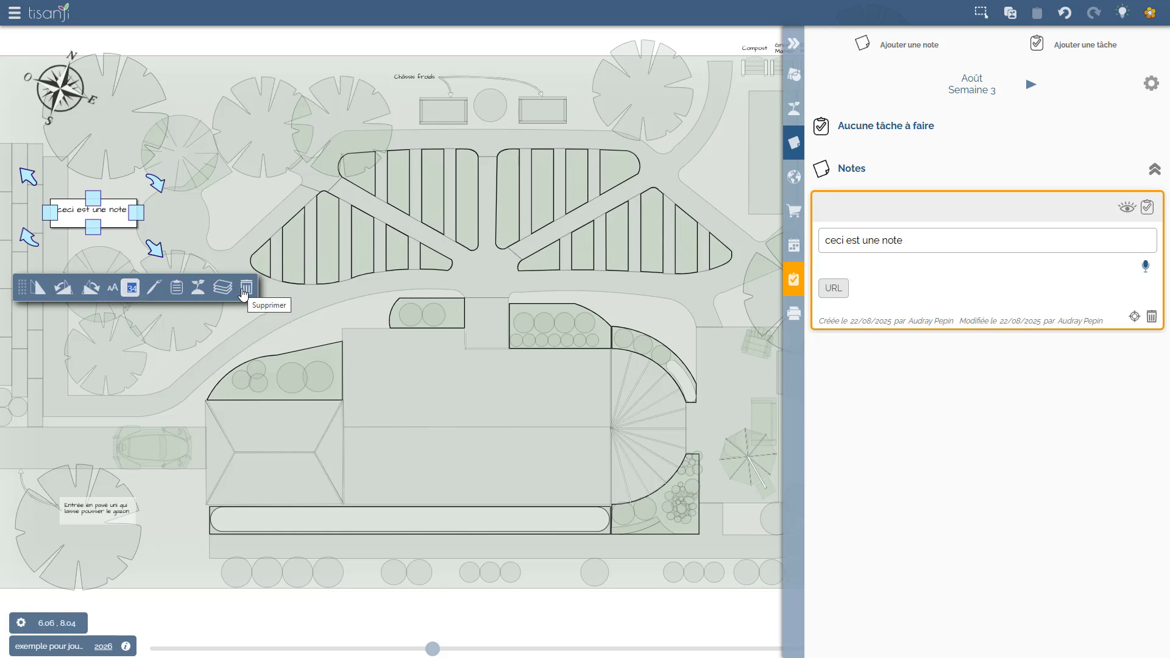
{"action": "type", "text": "50"}
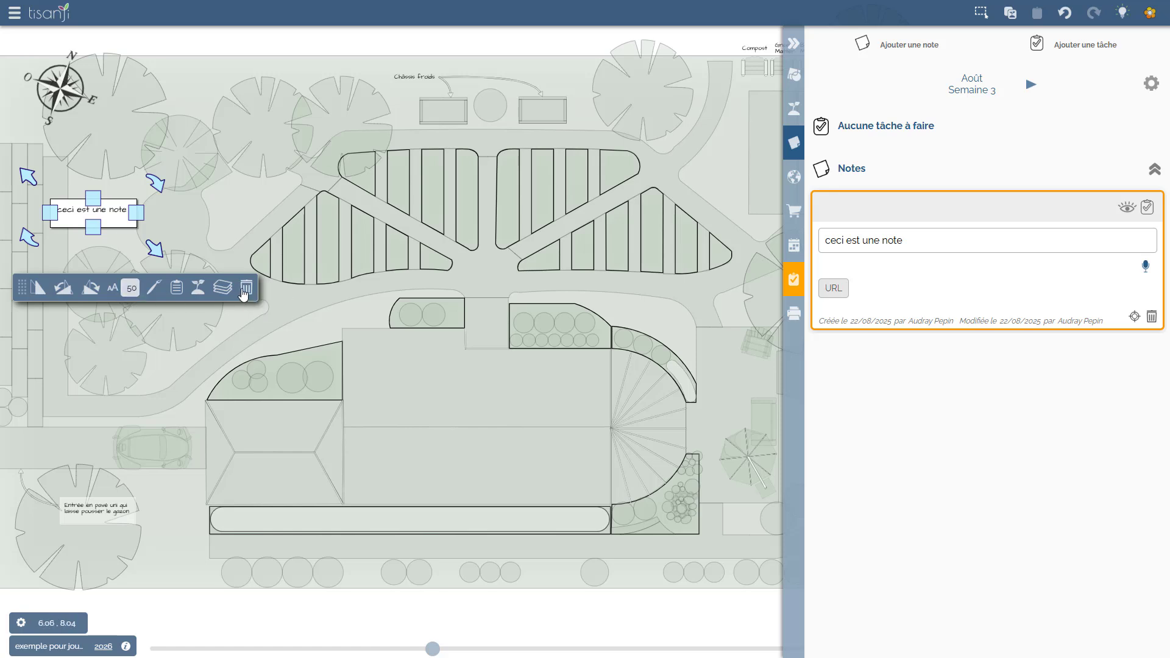
{"action": "left_click", "coordinate": [156, 211]}
{"action": "left_click", "coordinate": [109, 223]}
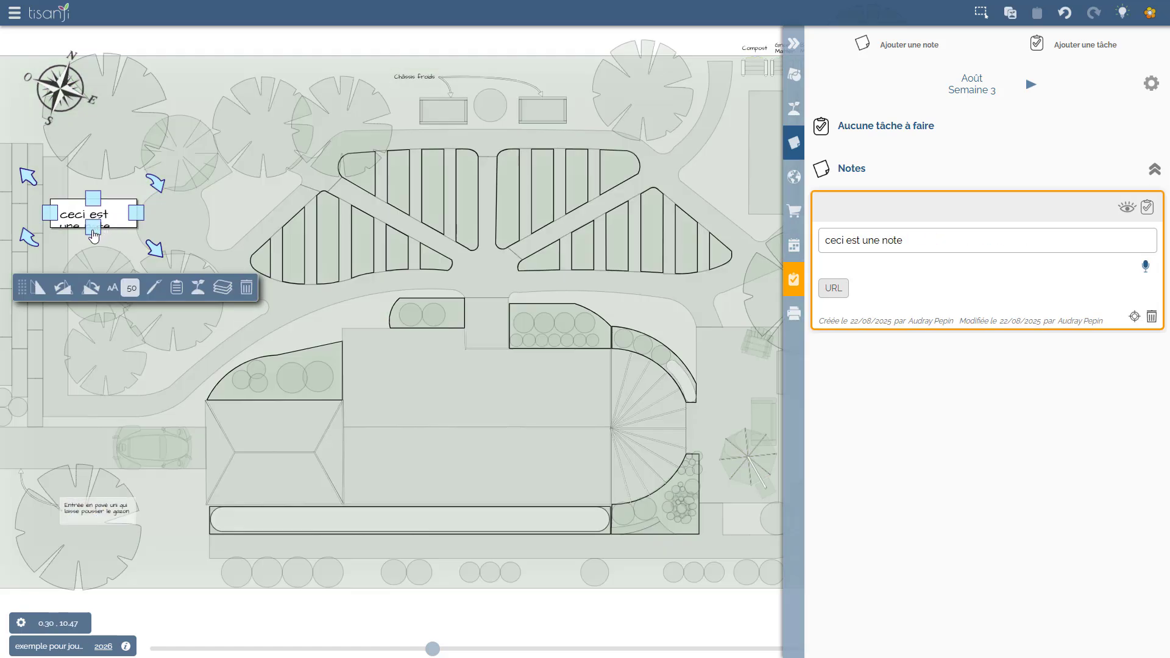
{"action": "left_click_drag", "start_coordinate": [93, 230], "coordinate": [94, 246]}
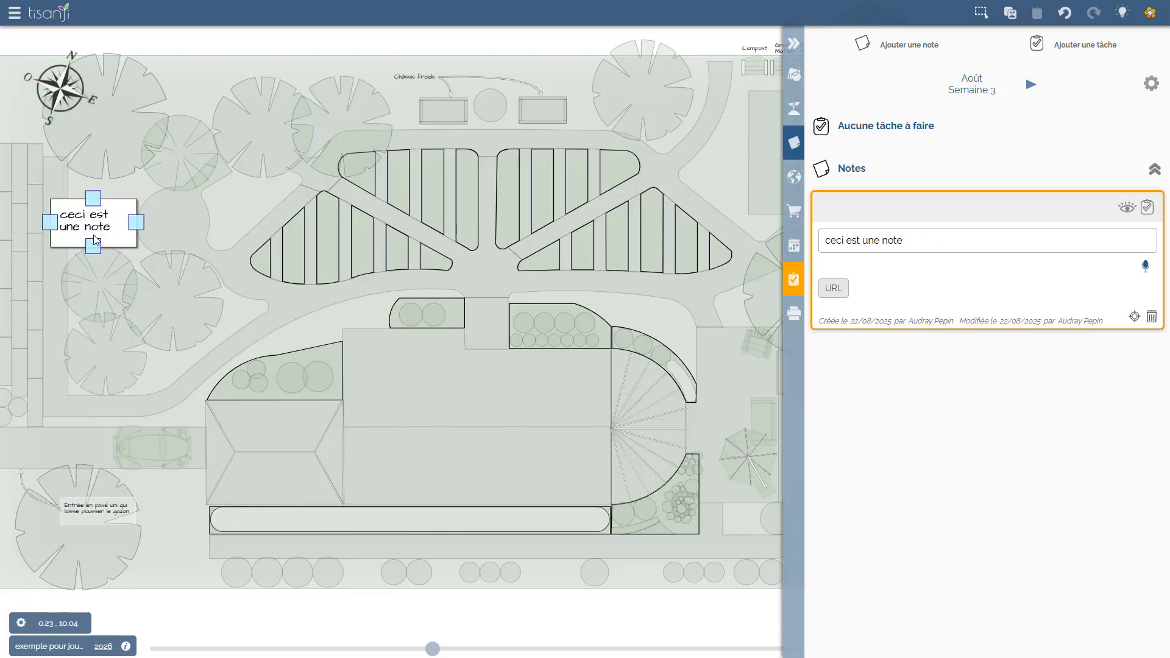
{"action": "left_click", "coordinate": [92, 240]}
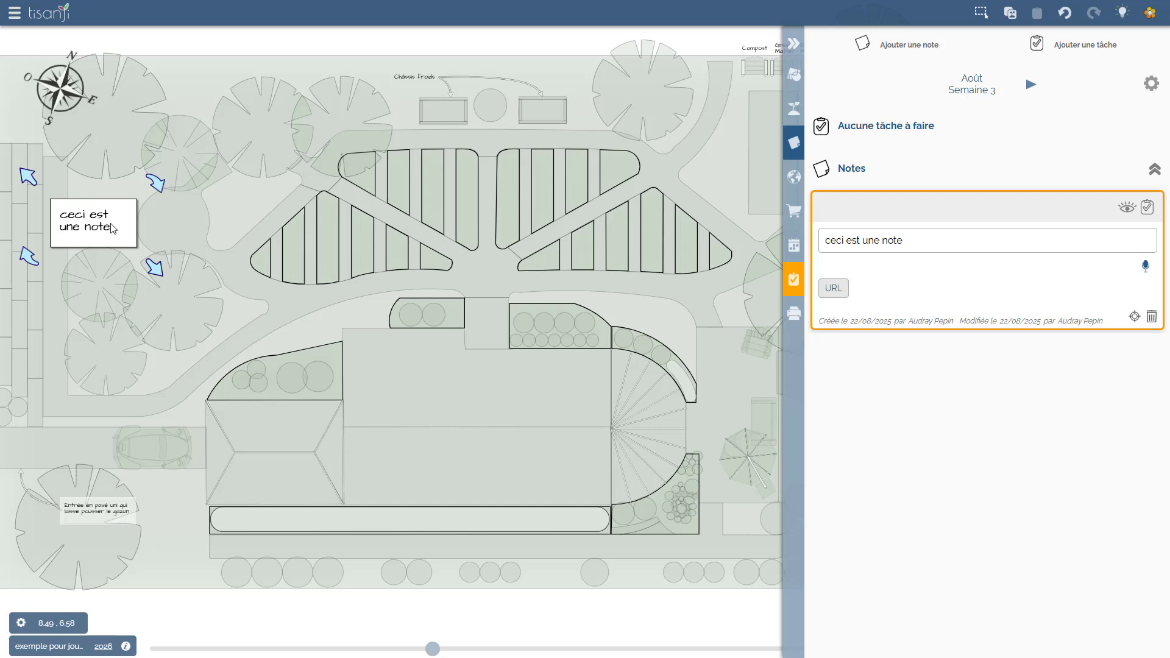
Set the note's opacity to 0 and turn off its shadow (Ombrage).
{"action": "left_click", "coordinate": [111, 224]}
{"action": "left_click", "coordinate": [108, 222]}
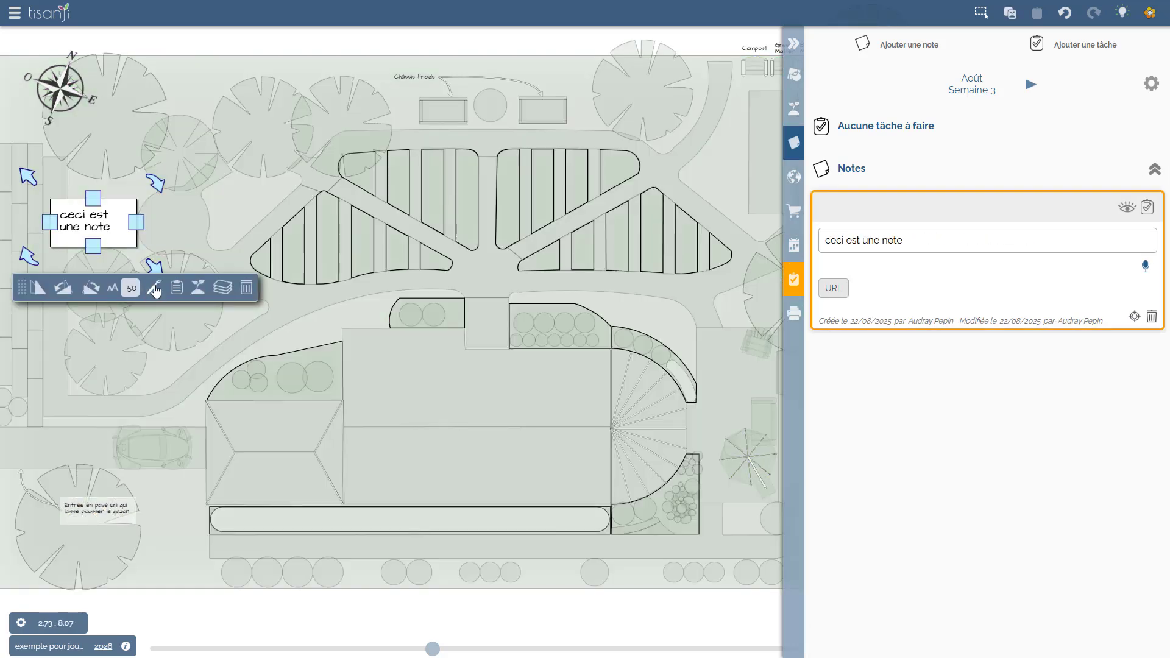
{"action": "left_click", "coordinate": [154, 289]}
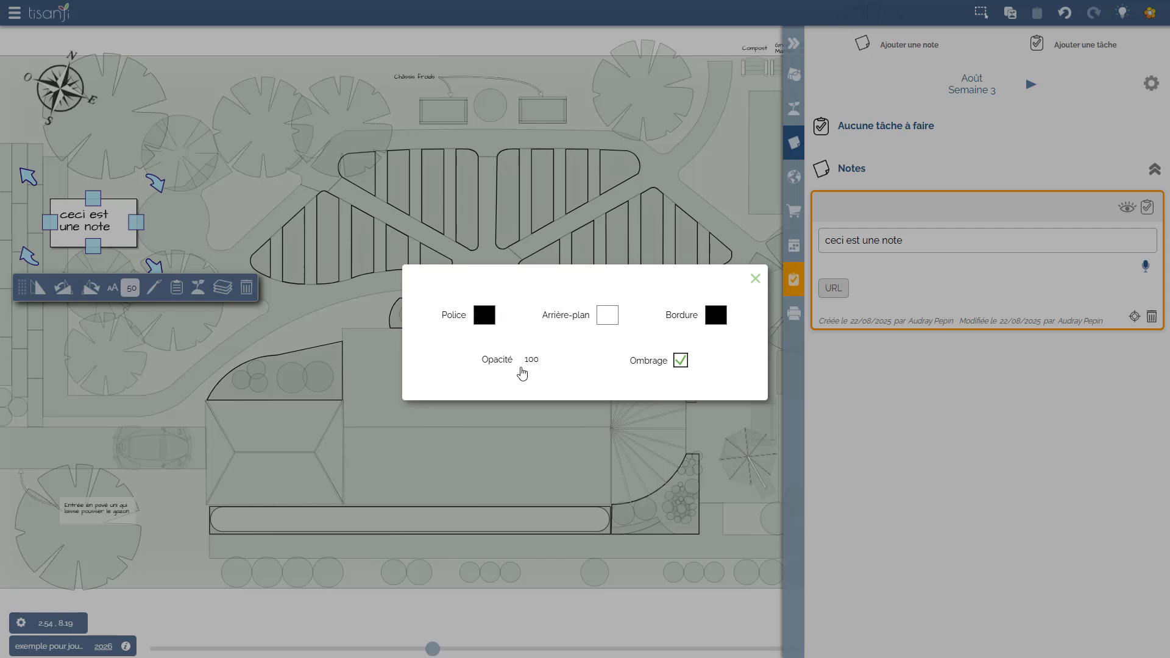
{"action": "left_click_drag", "start_coordinate": [537, 361], "coordinate": [506, 361]}
{"action": "type", "text": "0"}
{"action": "left_click", "coordinate": [680, 362]}
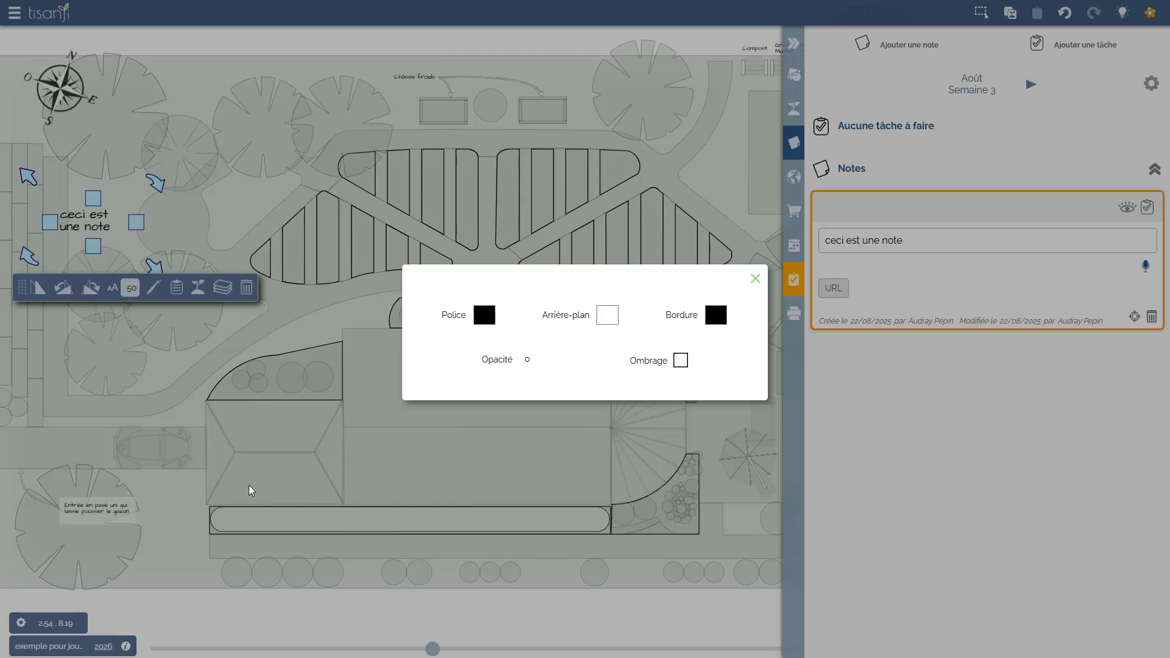
{"action": "left_click", "coordinate": [755, 280]}
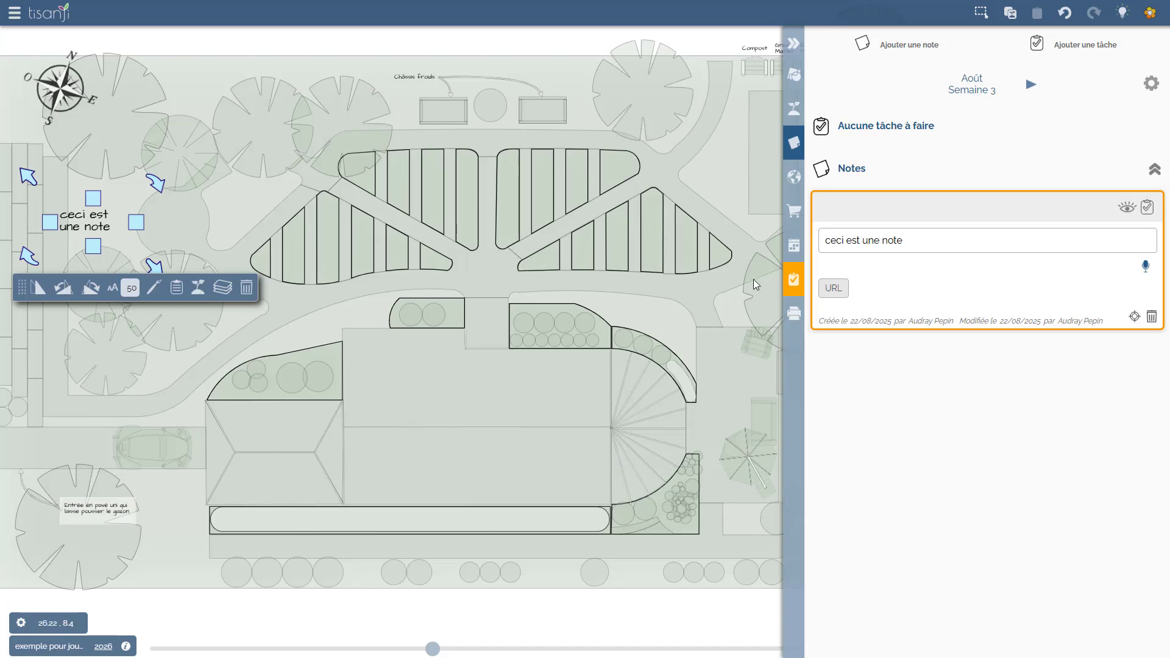
Try the Helvetica font for the plan and switch back to Architecte.
{"action": "left_click", "coordinate": [19, 624]}
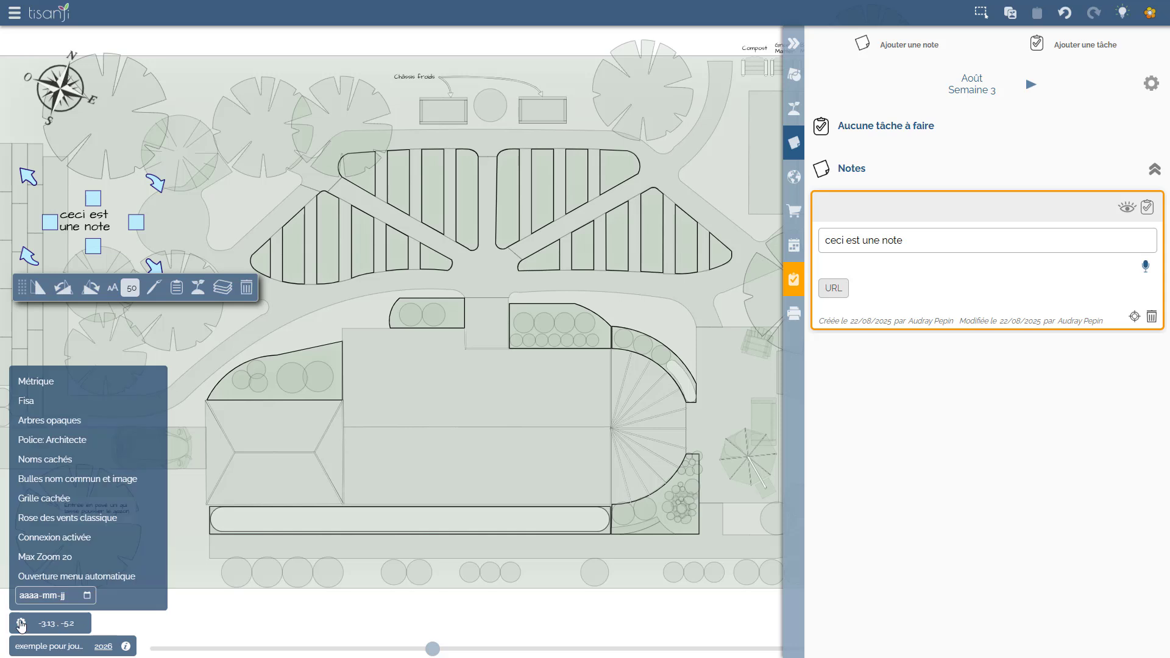
{"action": "left_click", "coordinate": [44, 437]}
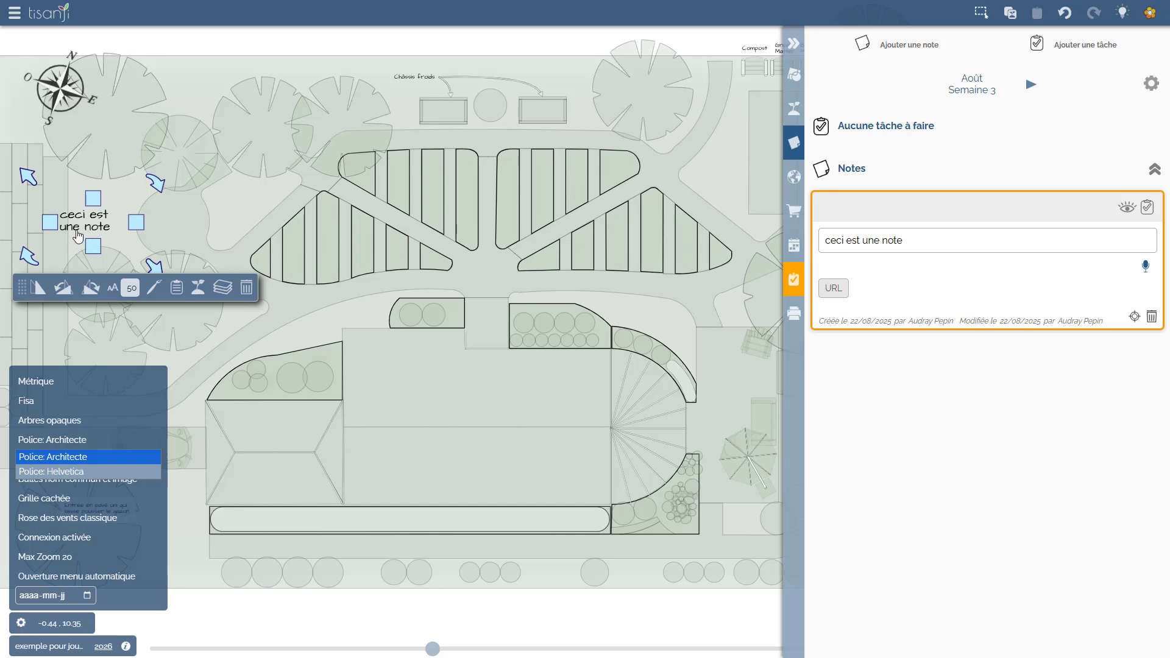
{"action": "left_click", "coordinate": [61, 472]}
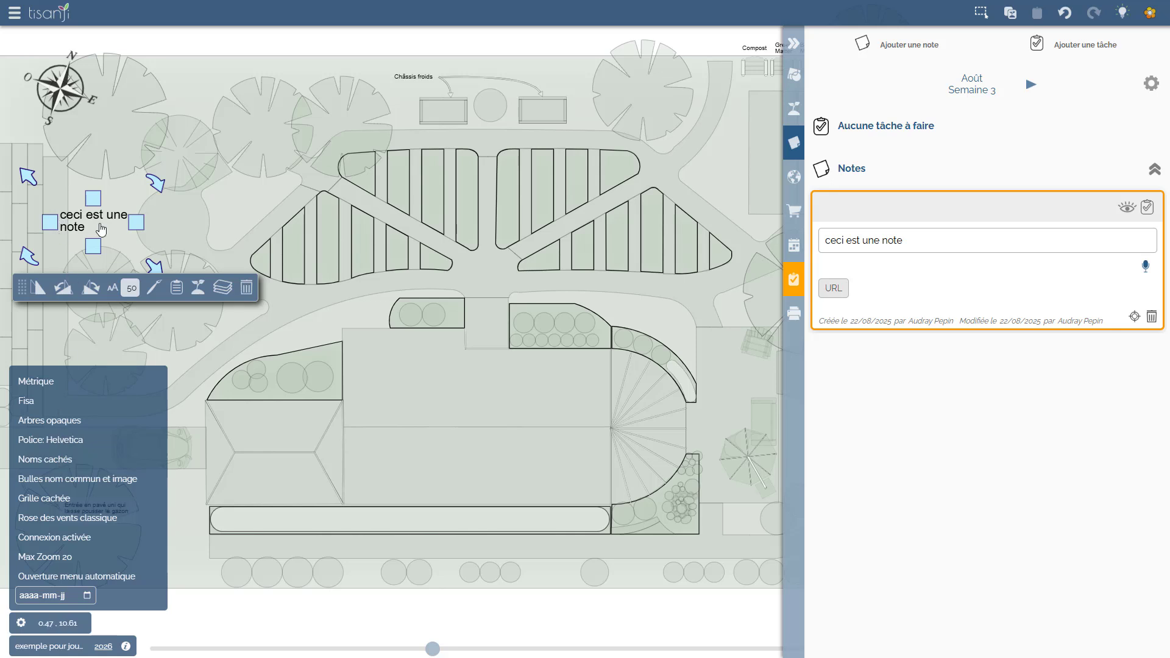
{"action": "left_click", "coordinate": [64, 438]}
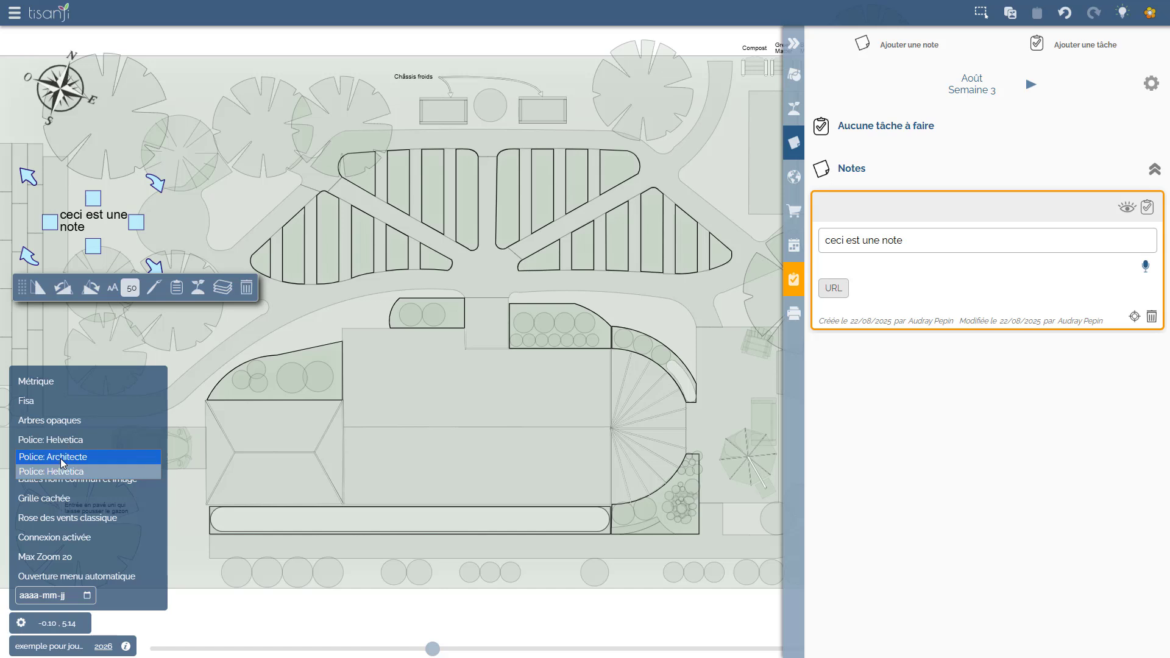
{"action": "left_click", "coordinate": [61, 458]}
{"action": "left_click", "coordinate": [220, 191]}
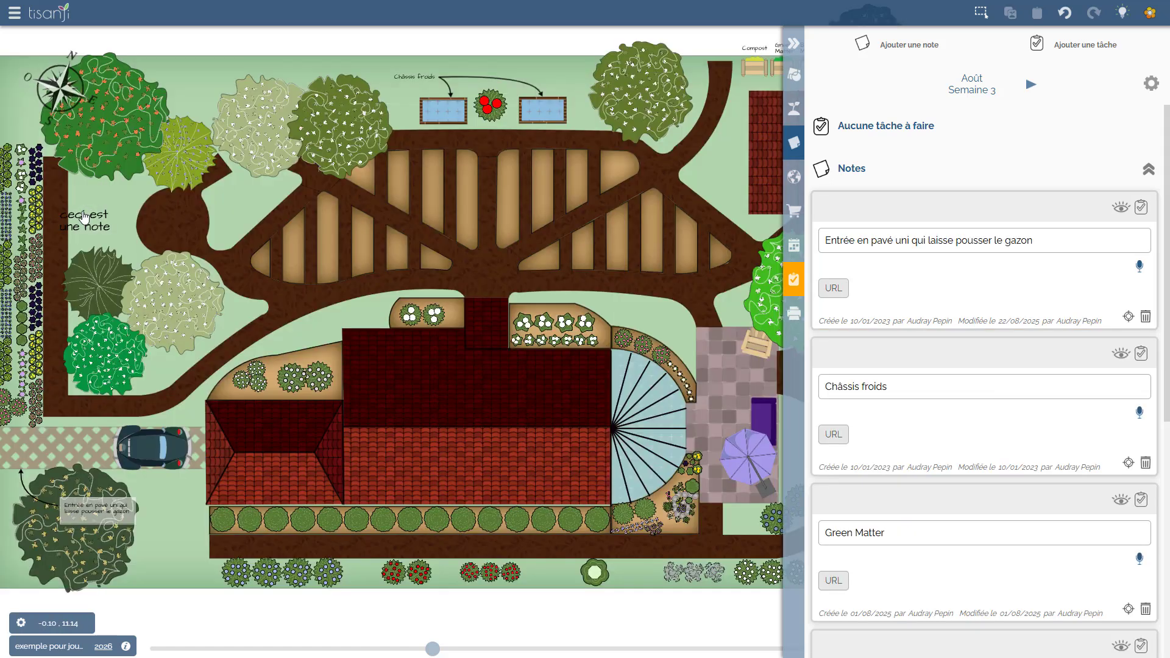
Shift the "ceci est une note" text slightly up and to the right on the lawn, and deselect it.
{"action": "left_click", "coordinate": [84, 225]}
{"action": "left_click_drag", "start_coordinate": [83, 229], "coordinate": [105, 214]}
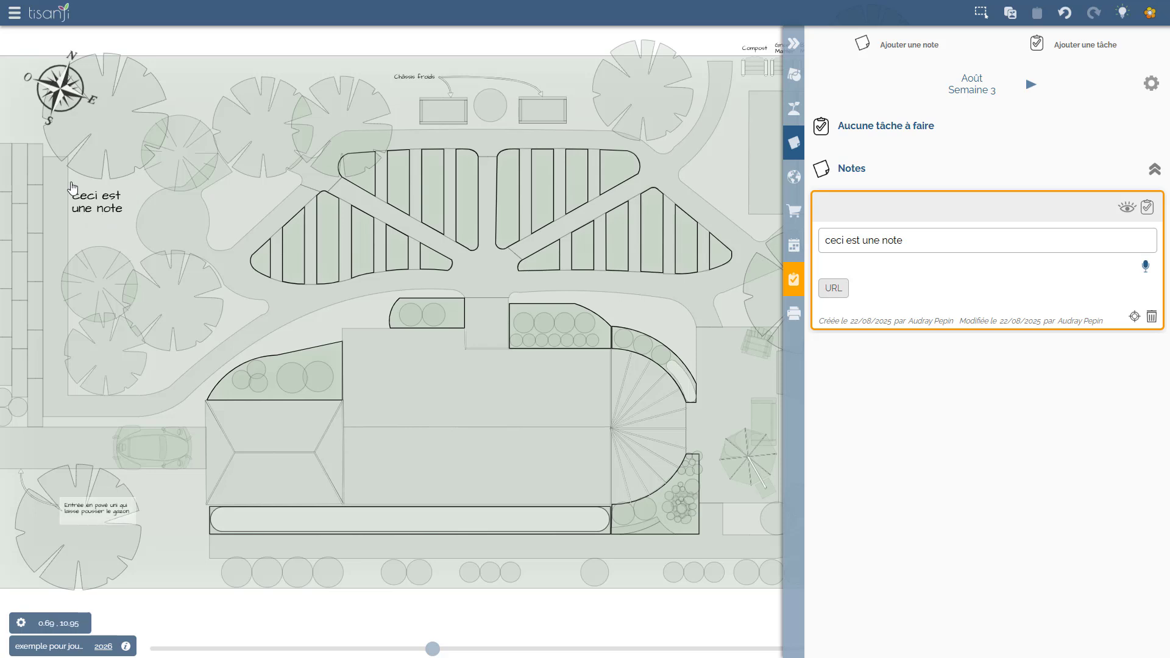
{"action": "left_click", "coordinate": [184, 75]}
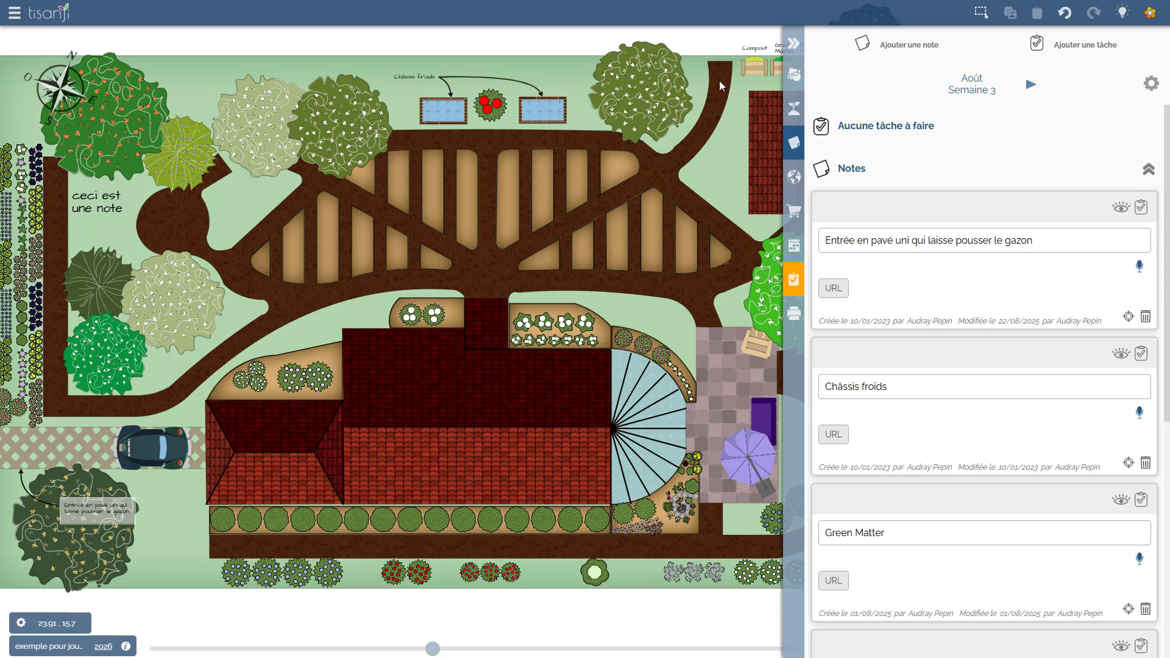
Draw a two-segment line starting at the end of the note's text, with segments of about 1.44 m and 1.63 m.
{"action": "left_click", "coordinate": [793, 78]}
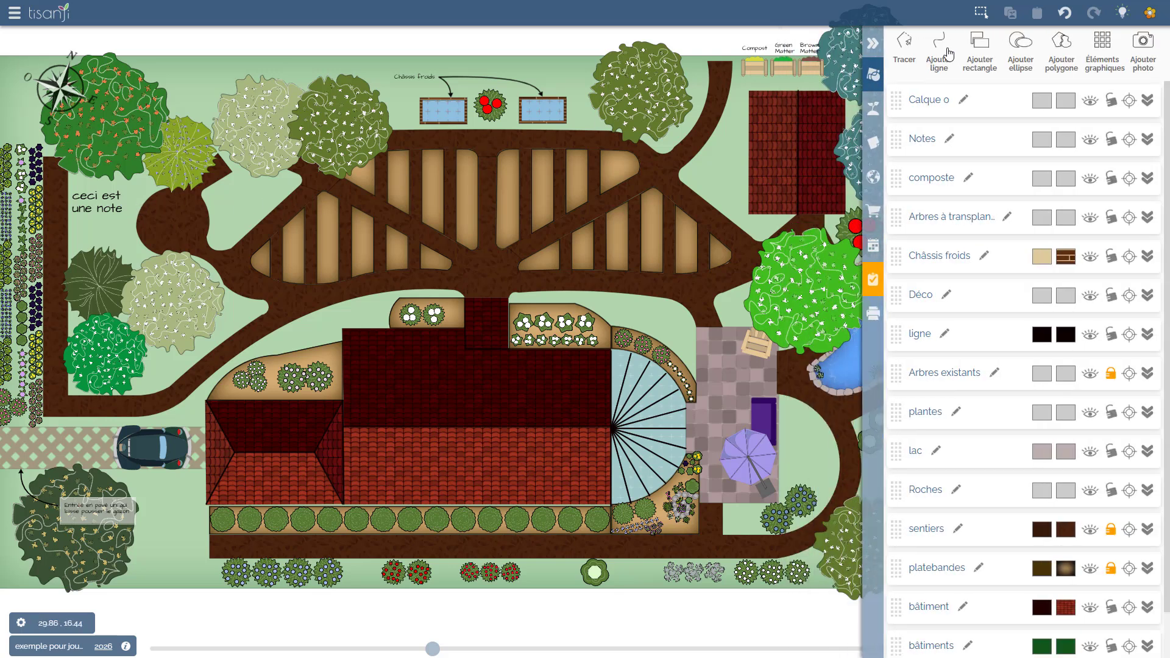
{"action": "left_click", "coordinate": [904, 43]}
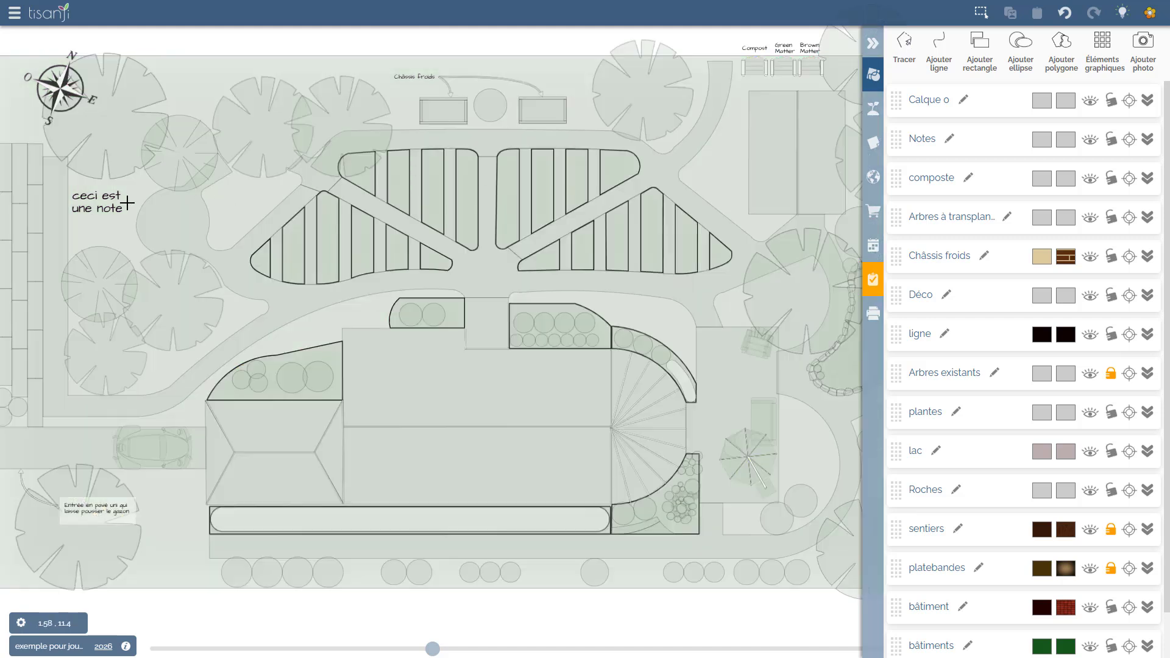
{"action": "left_click", "coordinate": [128, 202]}
{"action": "left_click", "coordinate": [164, 203]}
{"action": "double_click", "coordinate": [199, 181]}
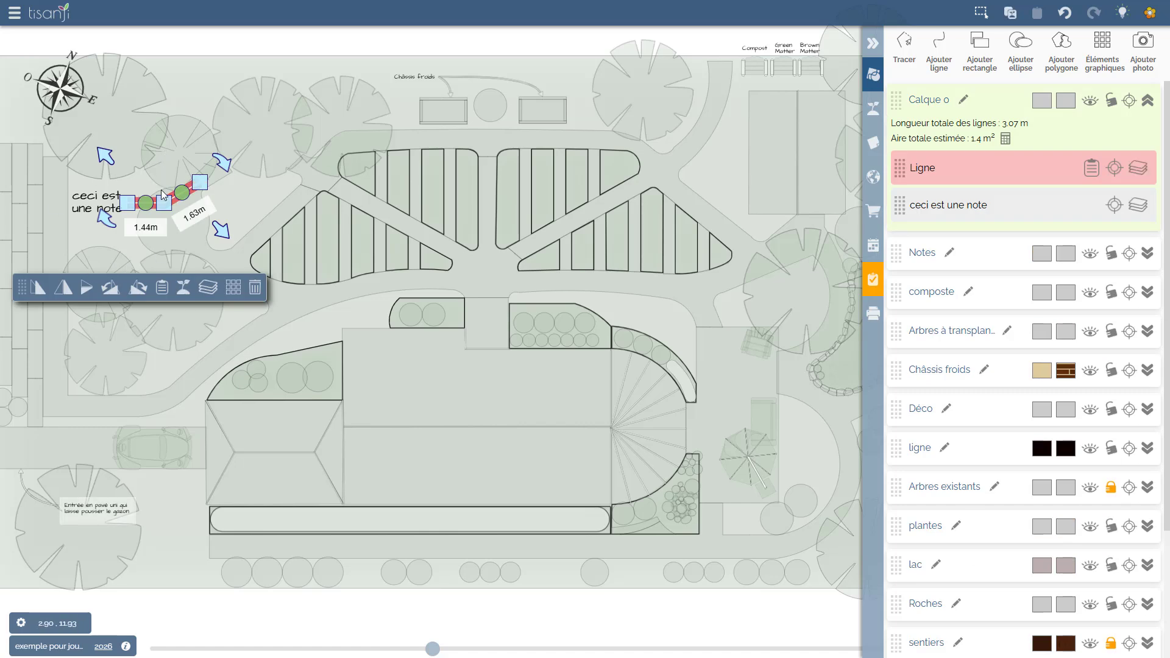
Set the end style (Extrémité) of the line beside the note to Flèche and deselect it.
{"action": "scroll", "coordinate": [187, 219], "scroll_direction": "up", "scroll_amount": 3}
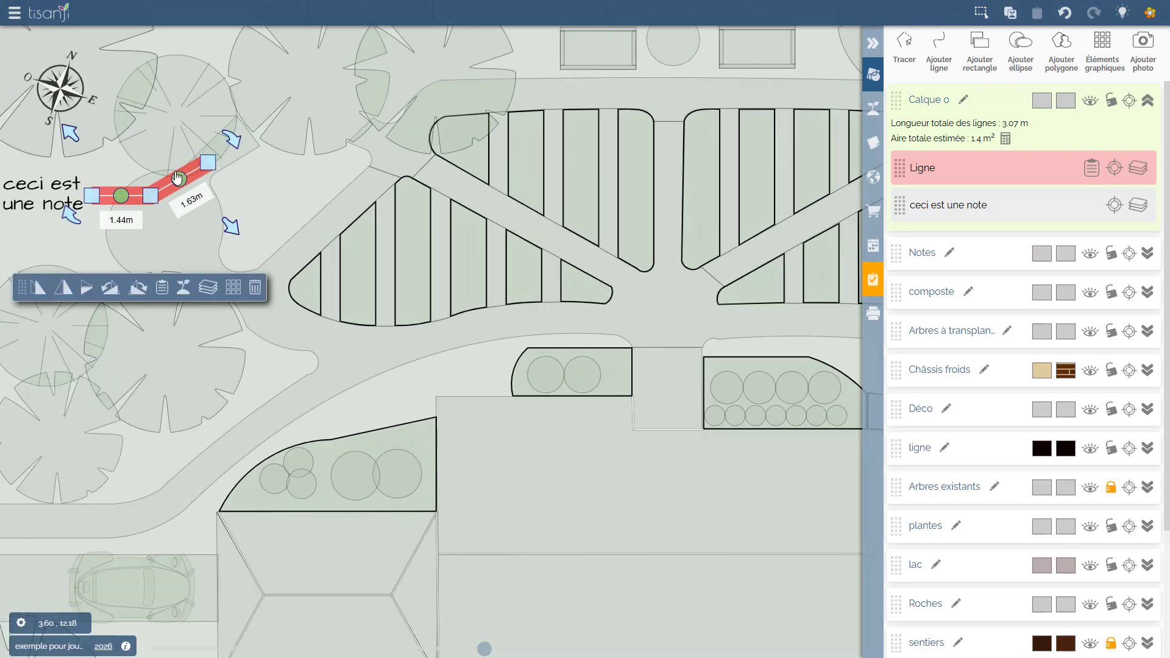
{"action": "left_click", "coordinate": [163, 291]}
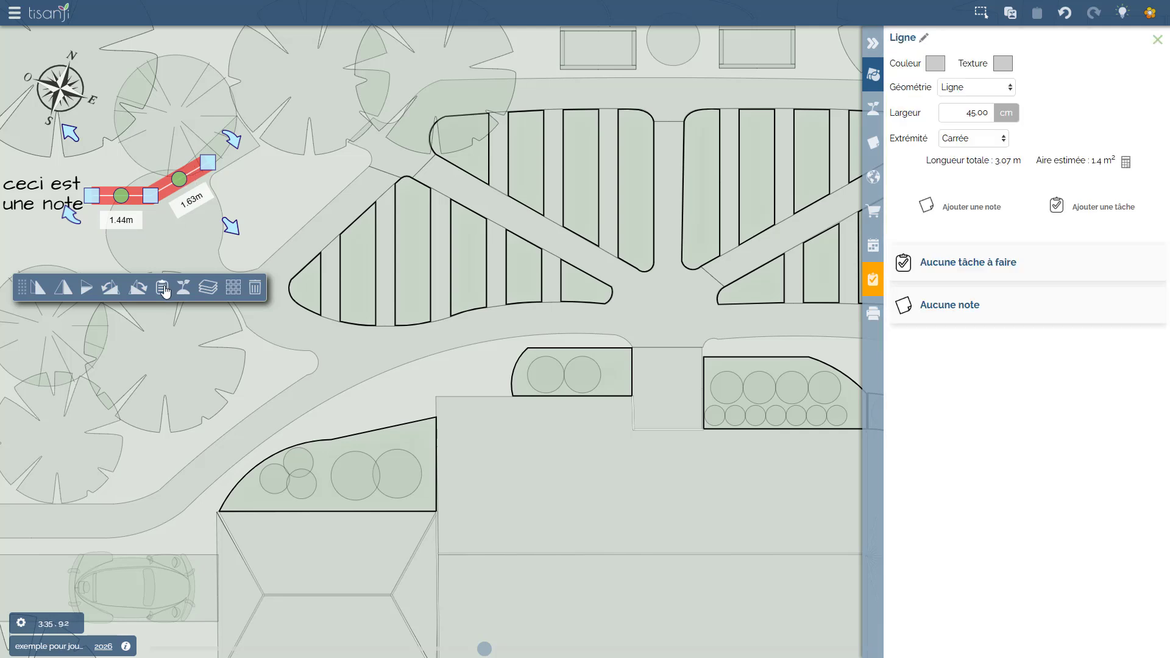
{"action": "left_click", "coordinate": [966, 139]}
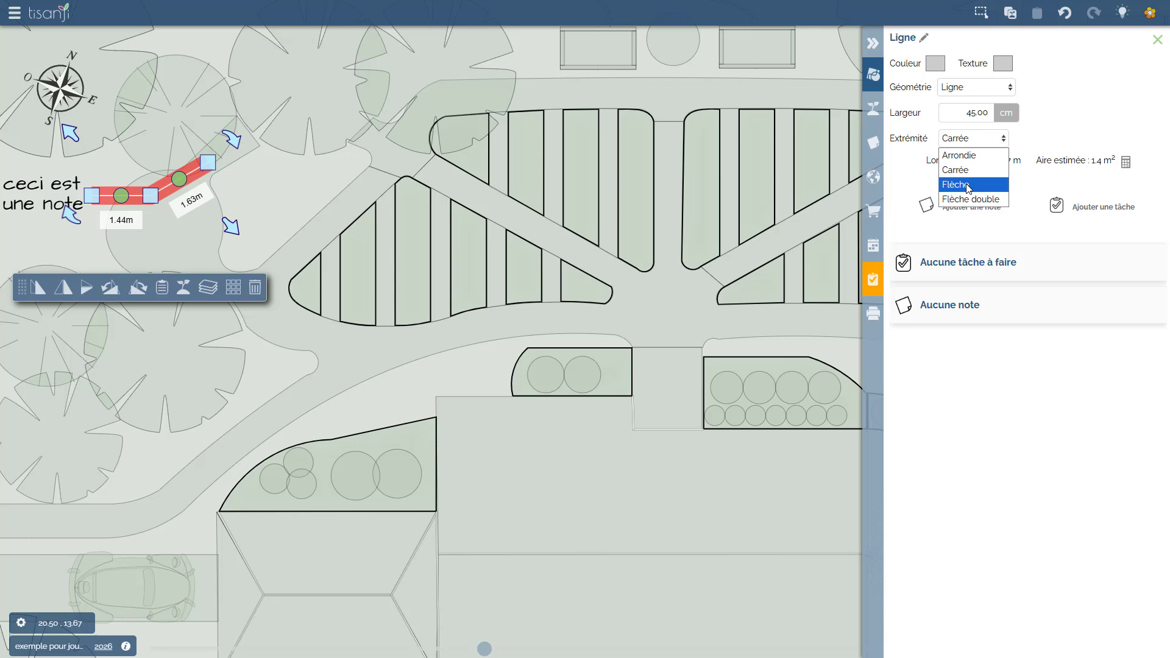
{"action": "left_click", "coordinate": [967, 184]}
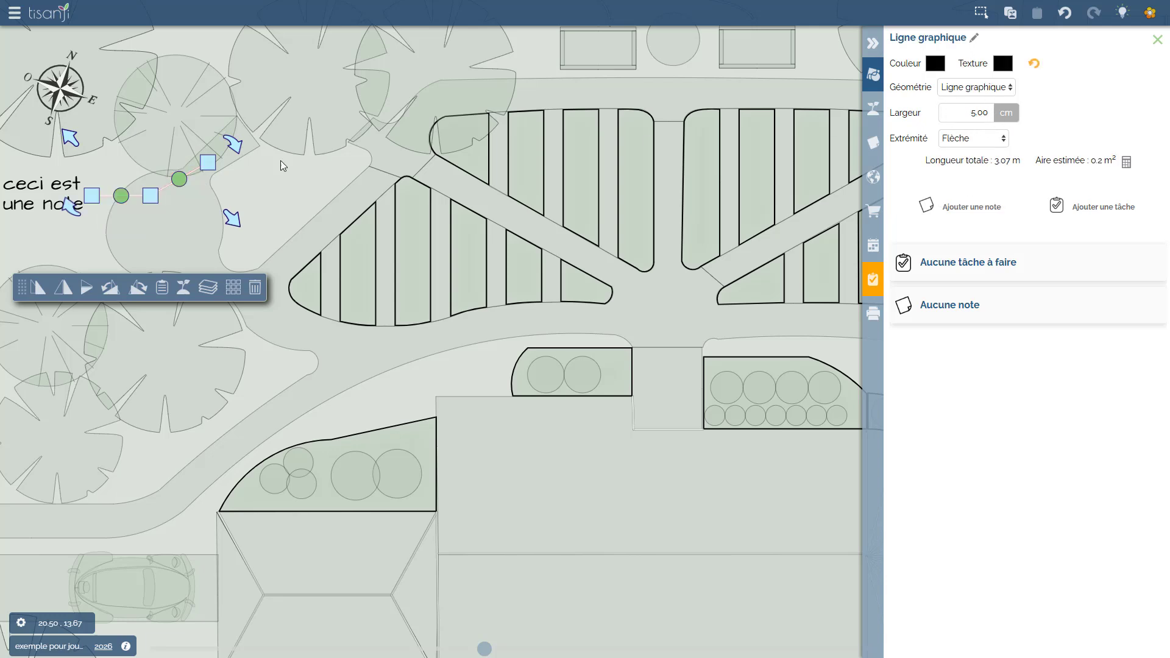
{"action": "left_click", "coordinate": [261, 199]}
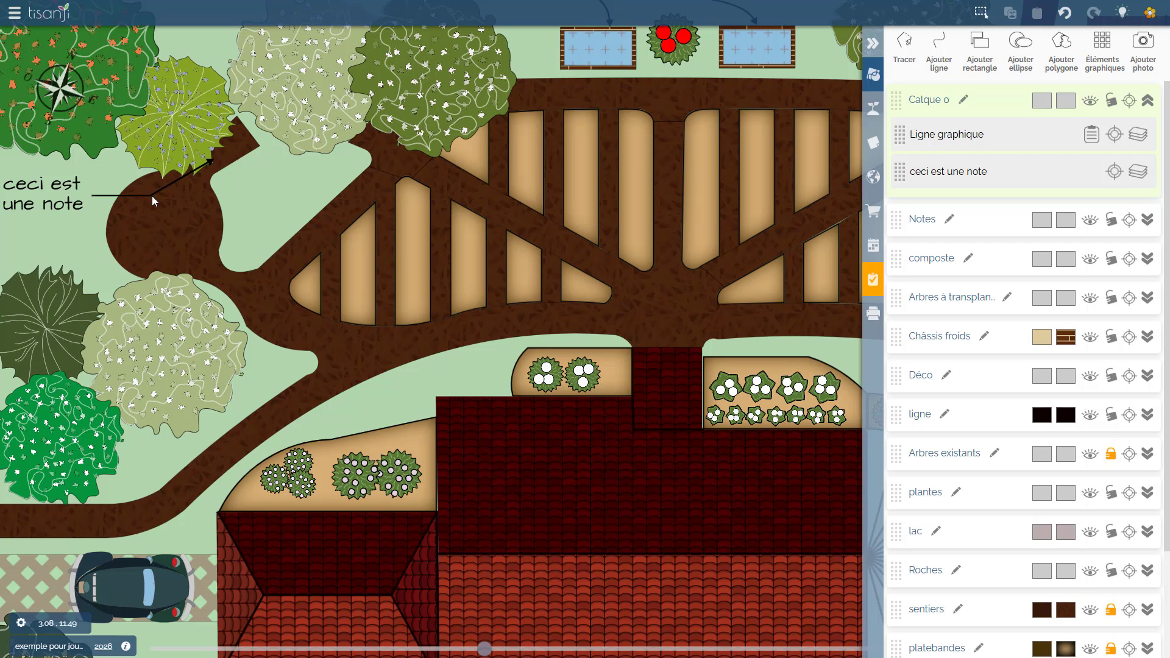
Select the note and the arrow together, shift both a short distance right across the path, and deselect them.
{"action": "left_click", "coordinate": [50, 199]}
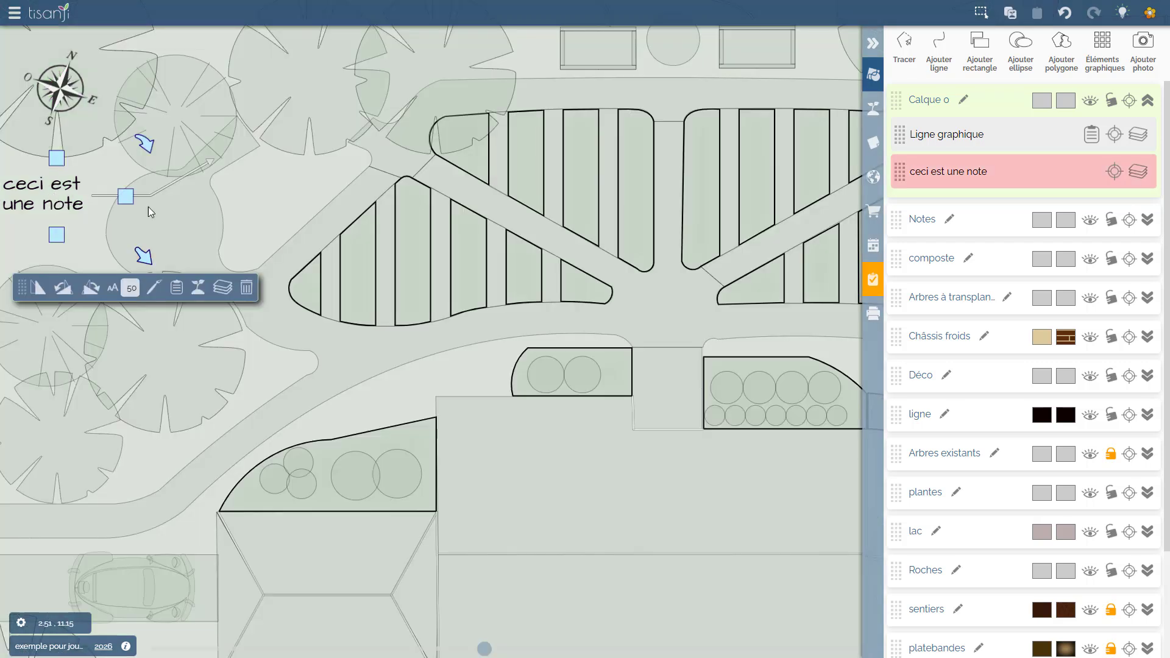
{"action": "left_click", "coordinate": [185, 178]}
{"action": "left_click_drag", "start_coordinate": [186, 181], "coordinate": [249, 175]}
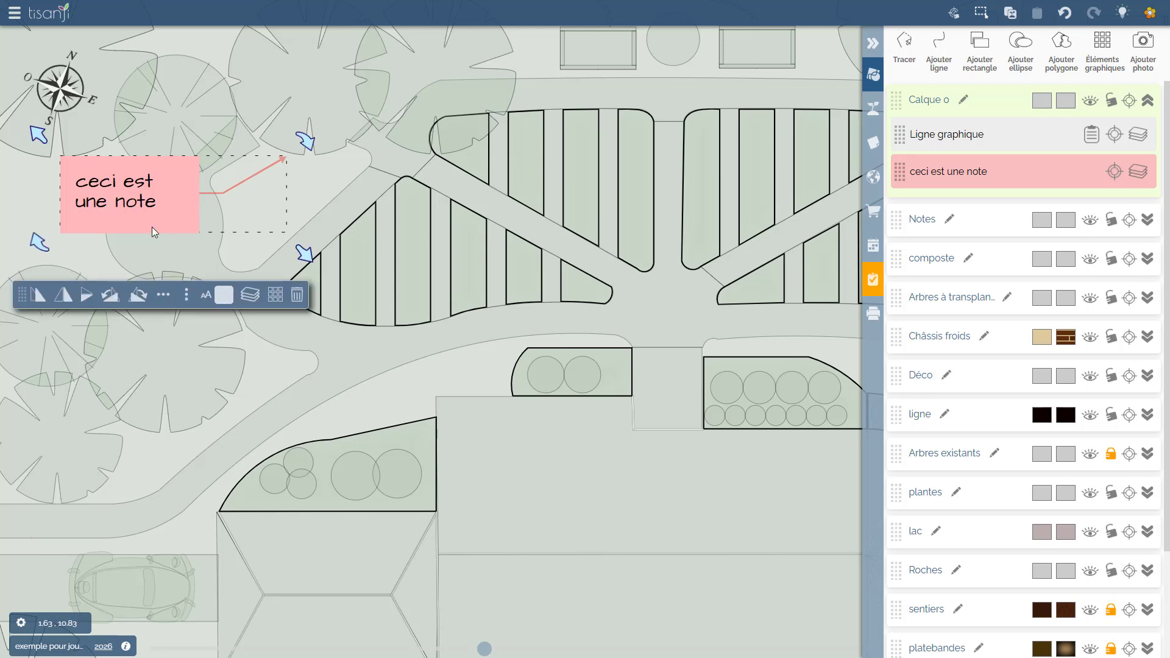
{"action": "left_click", "coordinate": [311, 191]}
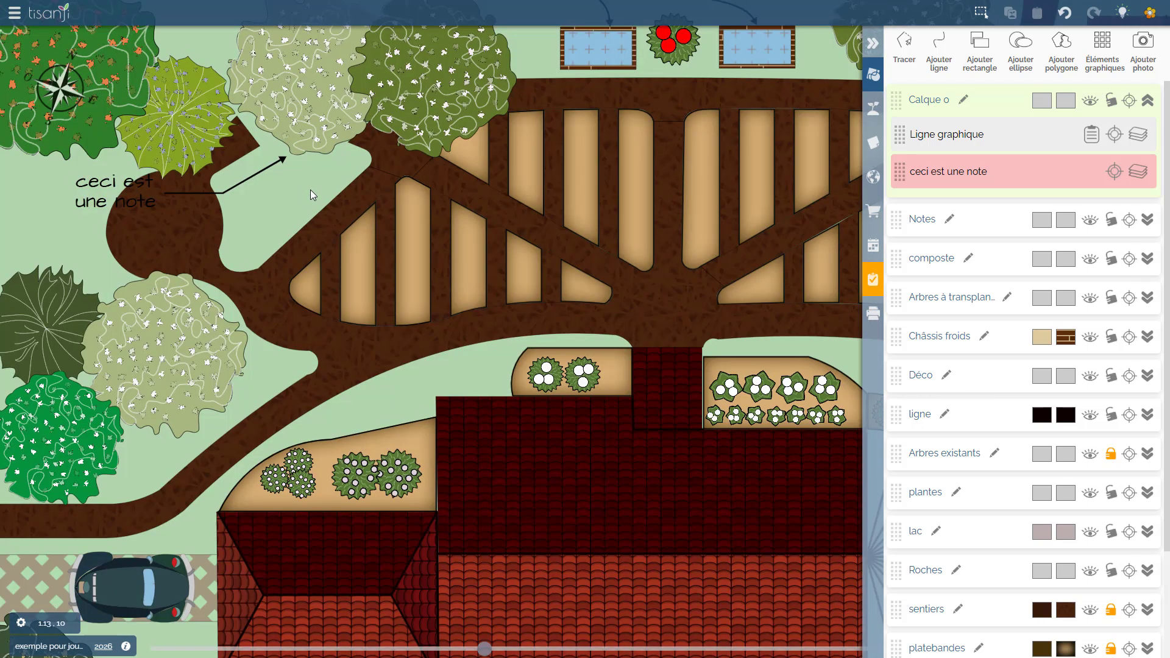
Move only the note back left onto the lawn, and reposition the arrow's start point and bend so it begins beside the text.
{"action": "left_click", "coordinate": [103, 189]}
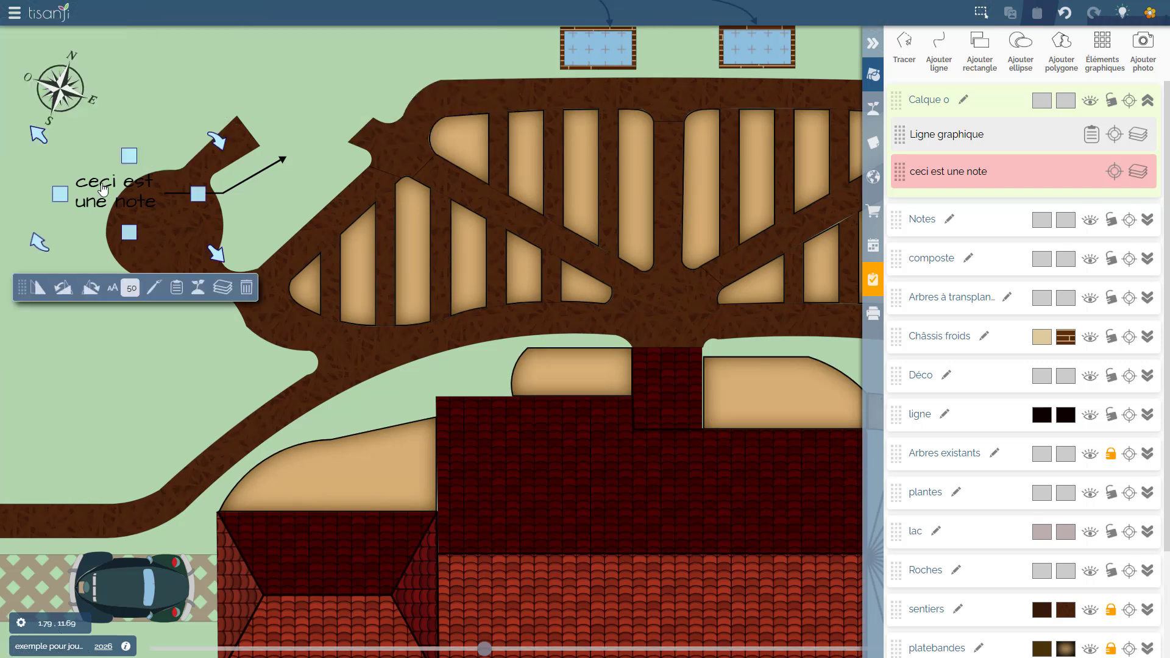
{"action": "left_click_drag", "start_coordinate": [103, 190], "coordinate": [45, 197]}
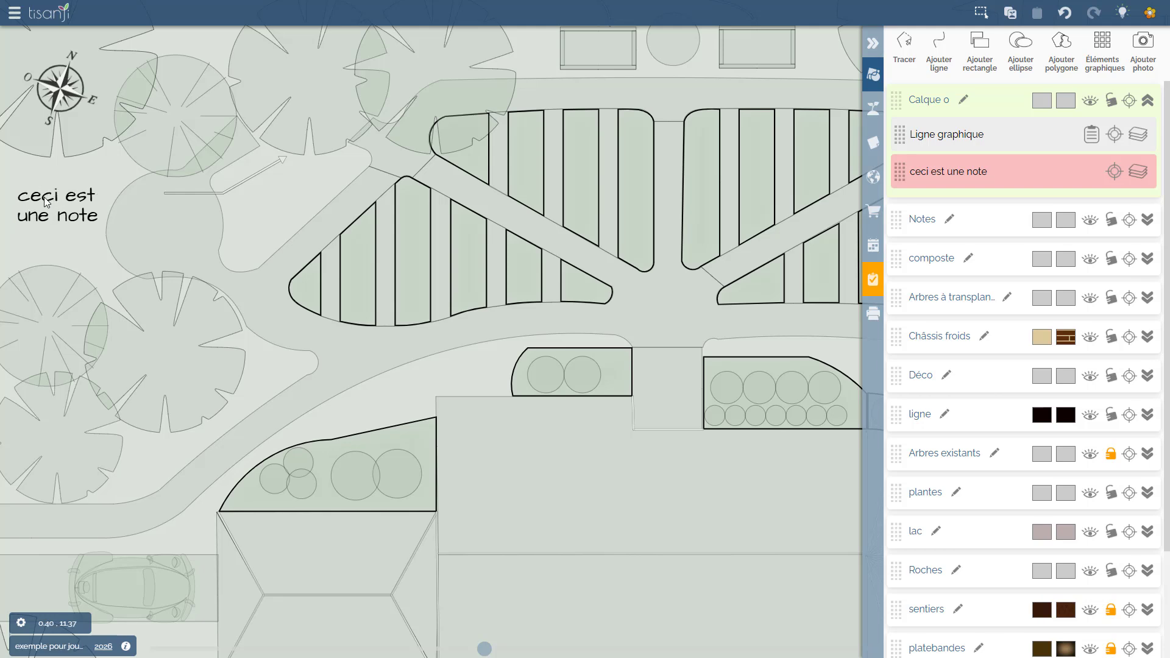
{"action": "left_click", "coordinate": [172, 194]}
{"action": "left_click_drag", "start_coordinate": [163, 195], "coordinate": [110, 214]}
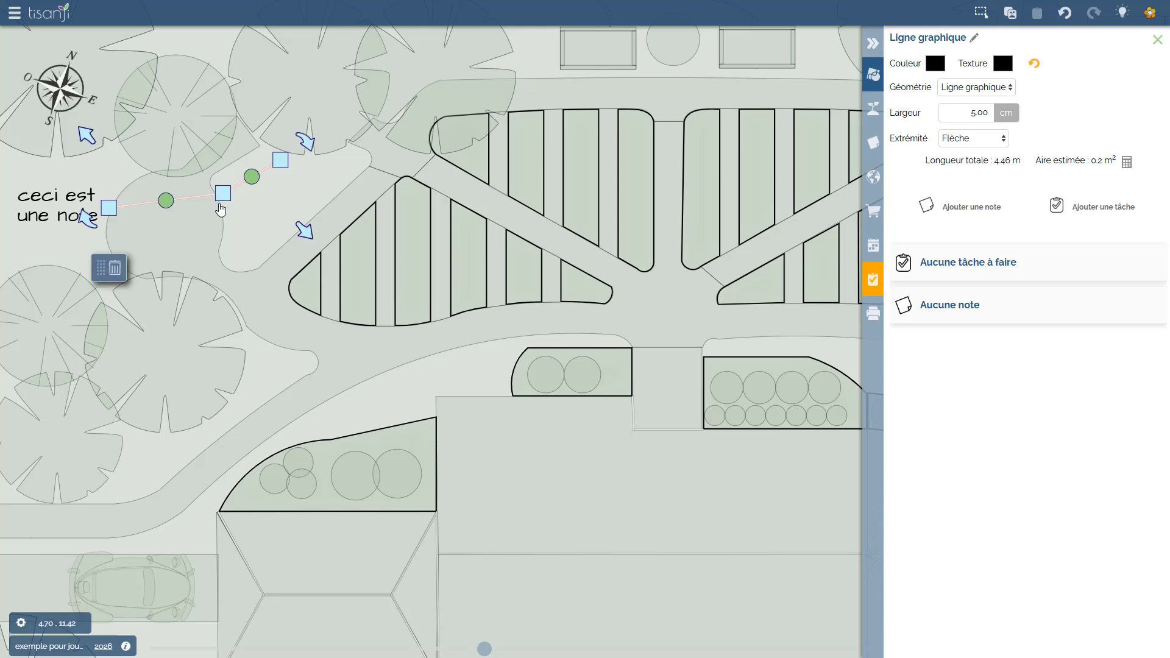
{"action": "left_click_drag", "start_coordinate": [220, 196], "coordinate": [183, 212]}
{"action": "left_click", "coordinate": [258, 207]}
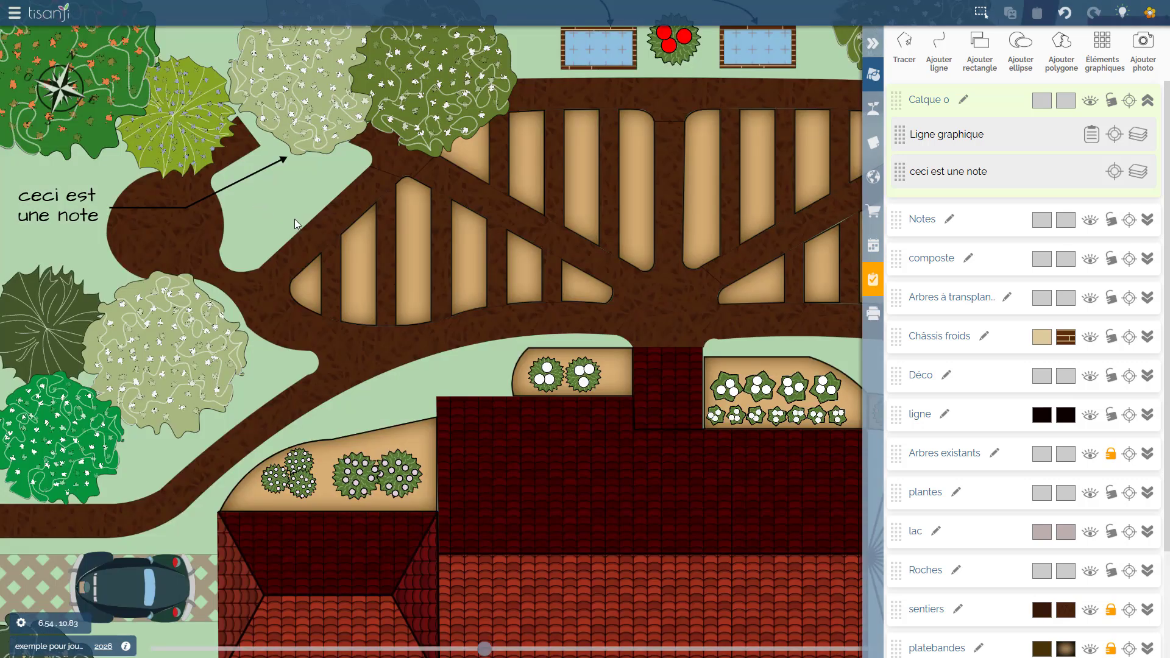
Convert the "ceci est une note" note into a task with the interval Annuelle, and extend its text frame downward on the plan.
{"action": "left_click", "coordinate": [59, 205]}
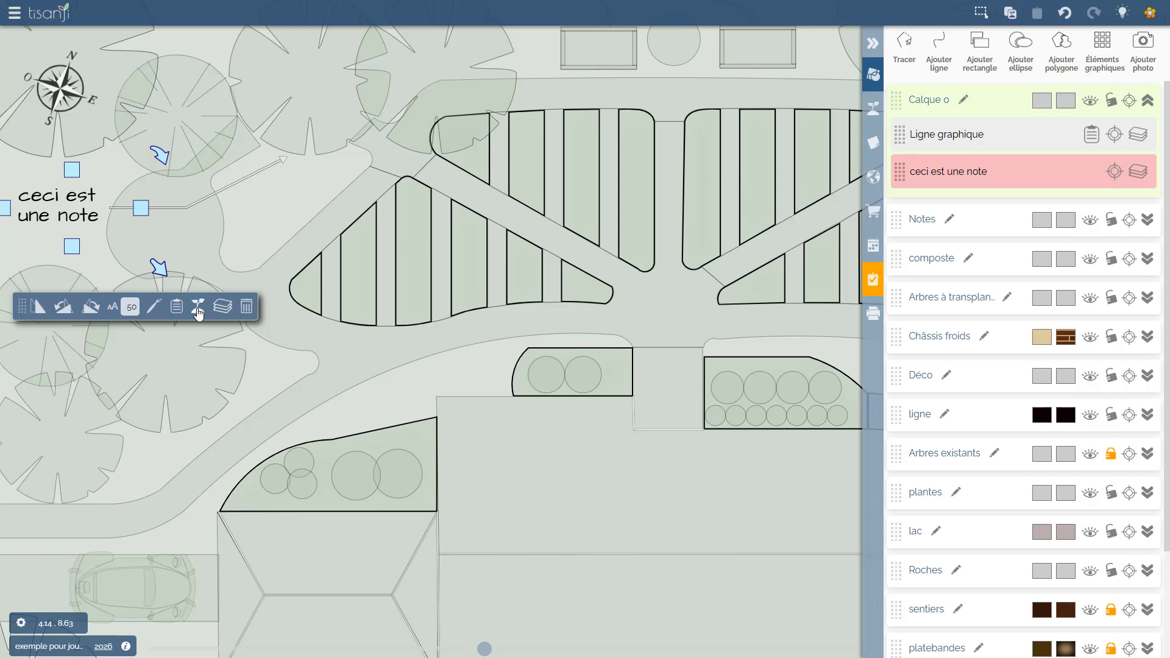
{"action": "left_click", "coordinate": [176, 308]}
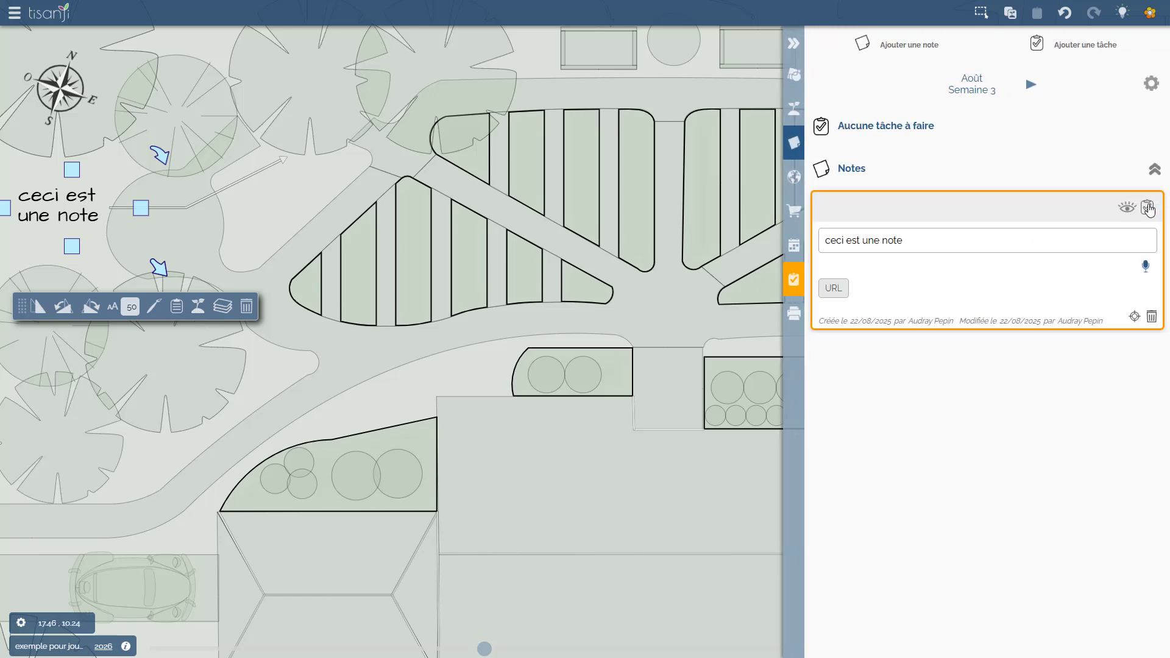
{"action": "left_click", "coordinate": [1148, 209]}
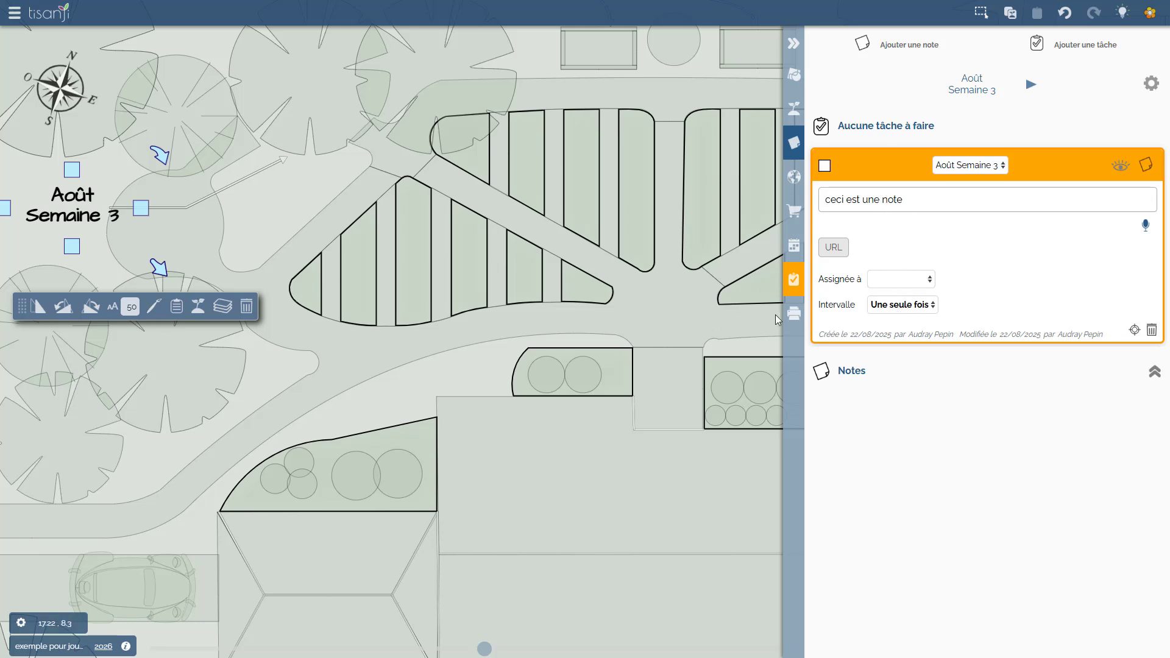
{"action": "left_click", "coordinate": [912, 309]}
{"action": "left_click", "coordinate": [891, 468]}
{"action": "left_click_drag", "start_coordinate": [75, 255], "coordinate": [73, 432]}
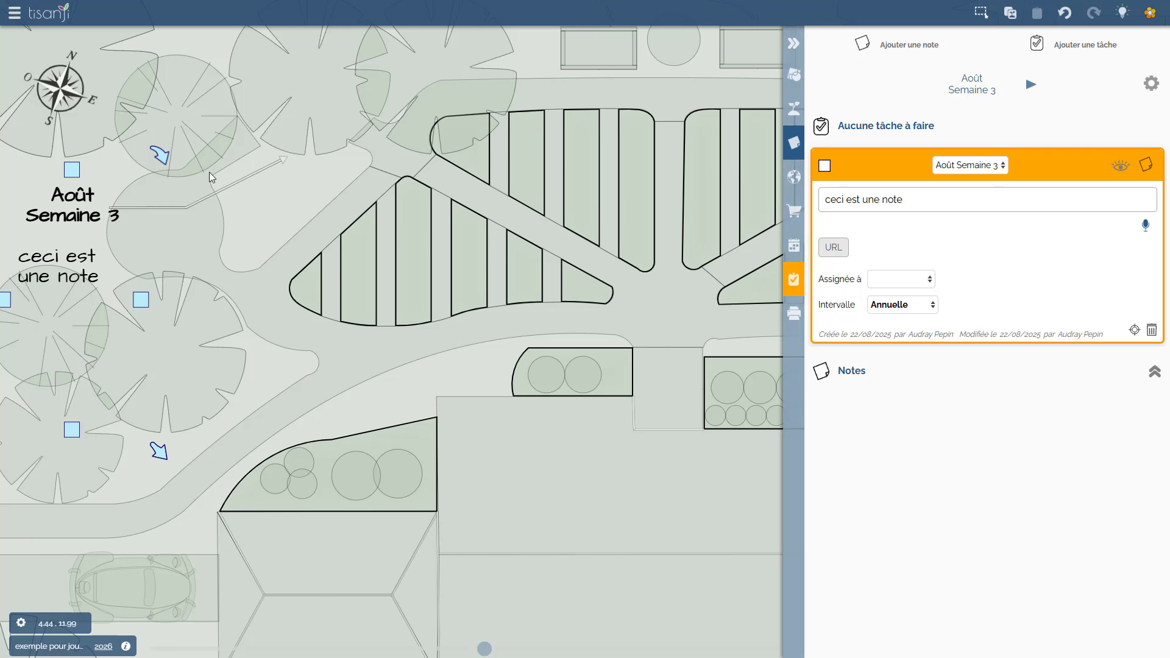
{"action": "left_click", "coordinate": [278, 208]}
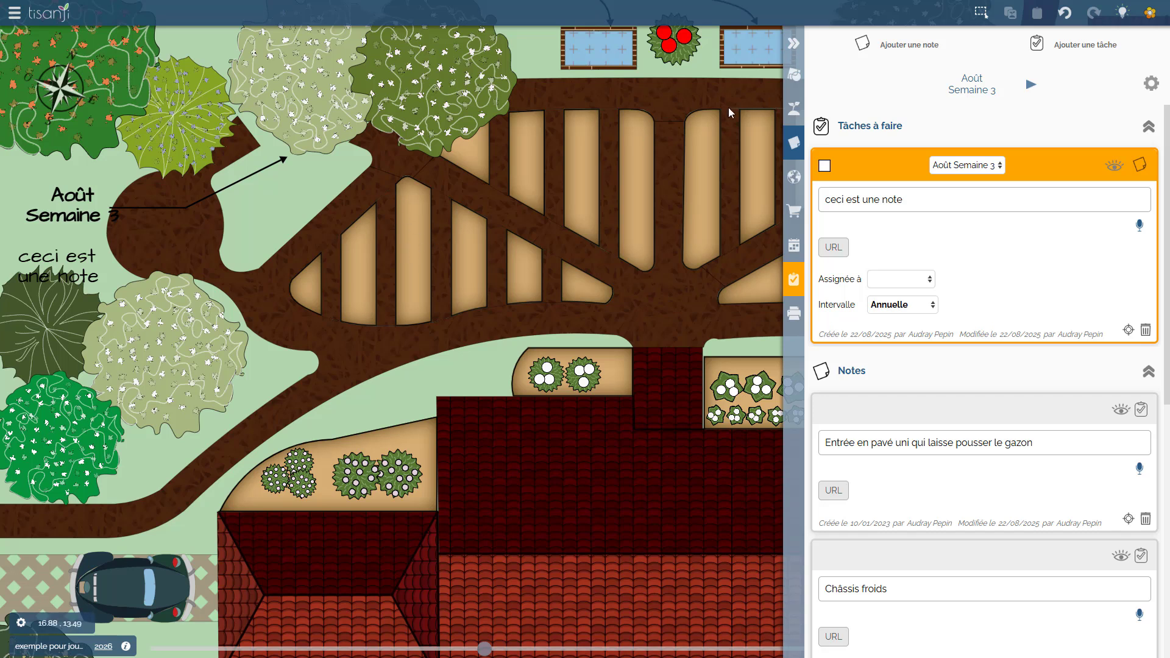
Unlock the platebandes layer.
{"action": "left_click", "coordinate": [794, 74]}
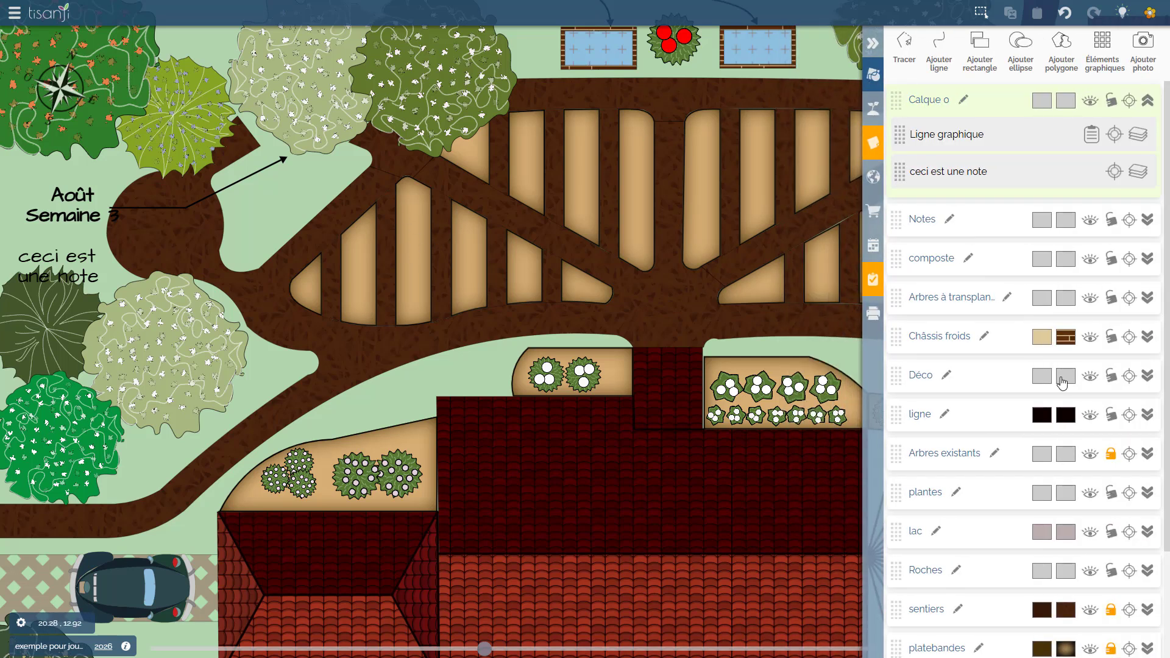
{"action": "scroll", "coordinate": [1061, 382], "scroll_direction": "down", "scroll_amount": 2}
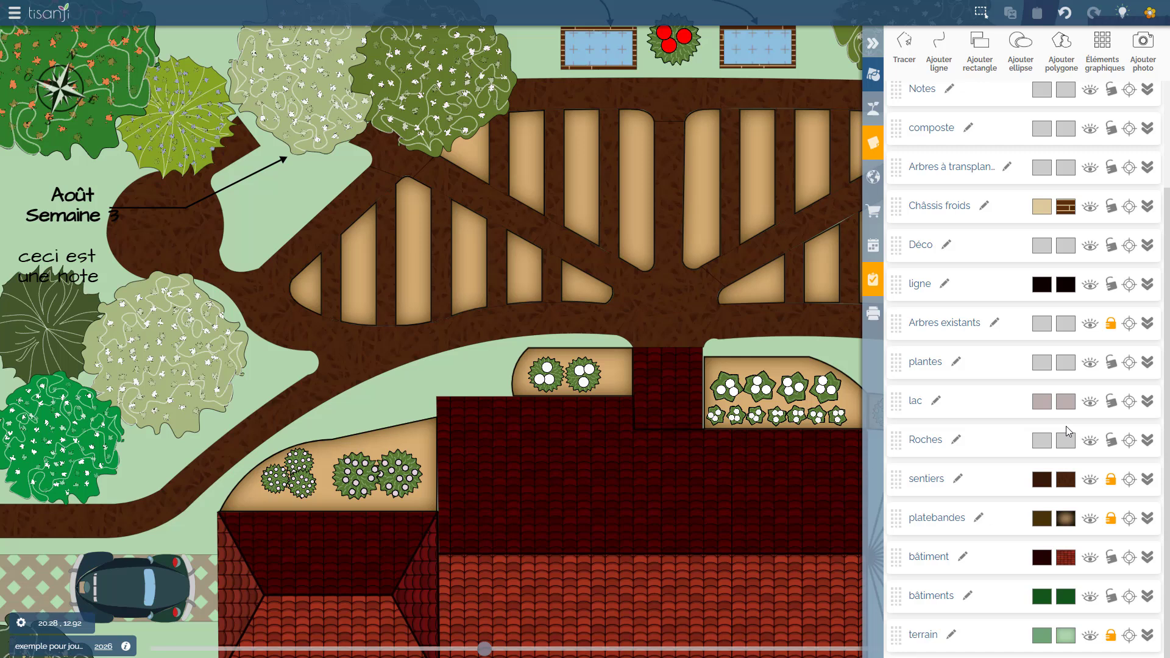
{"action": "left_click", "coordinate": [1111, 521]}
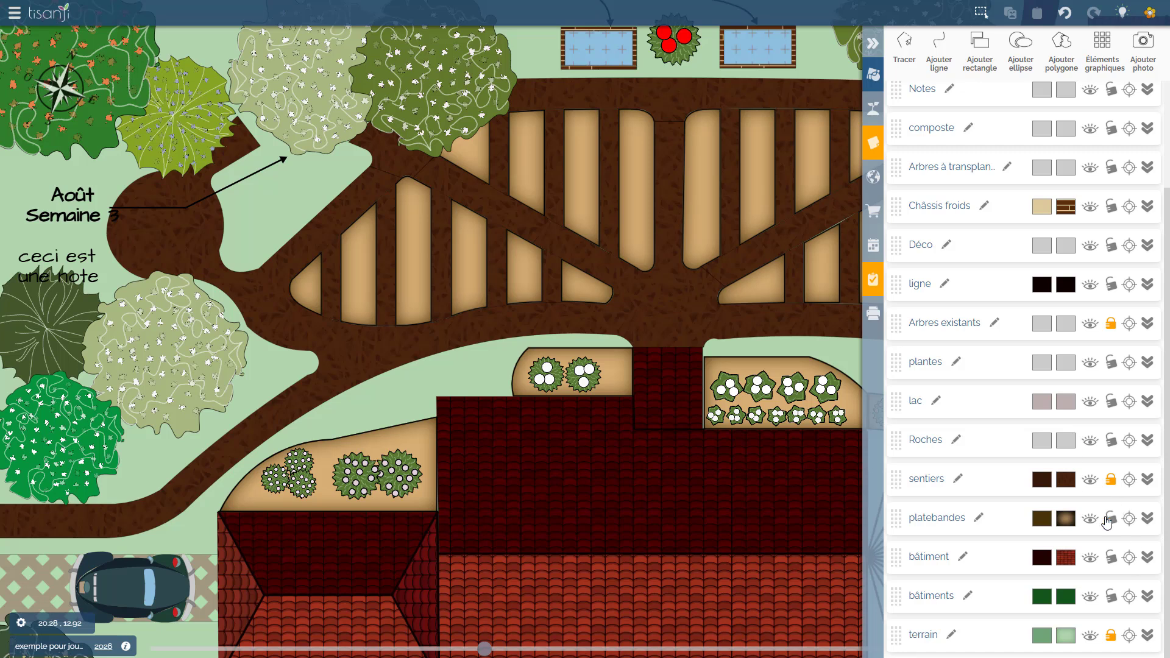
Add a task to the Potager 4 bed and schedule it for Sep. Semaine 3.
{"action": "left_click", "coordinate": [420, 284]}
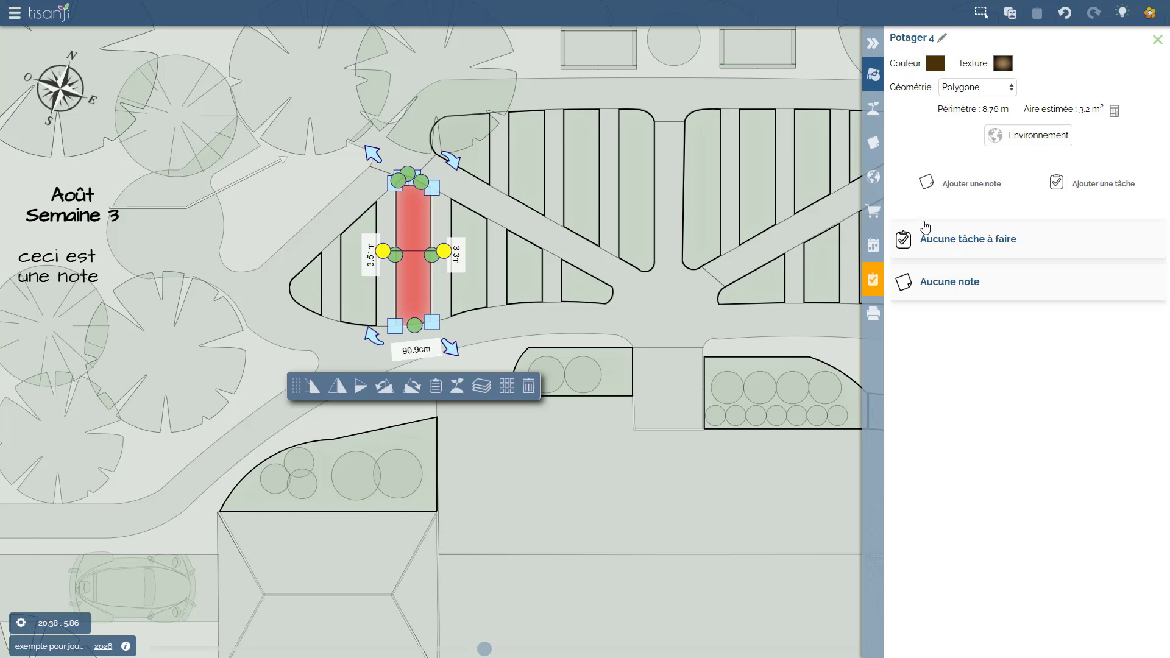
{"action": "left_click", "coordinate": [1096, 190]}
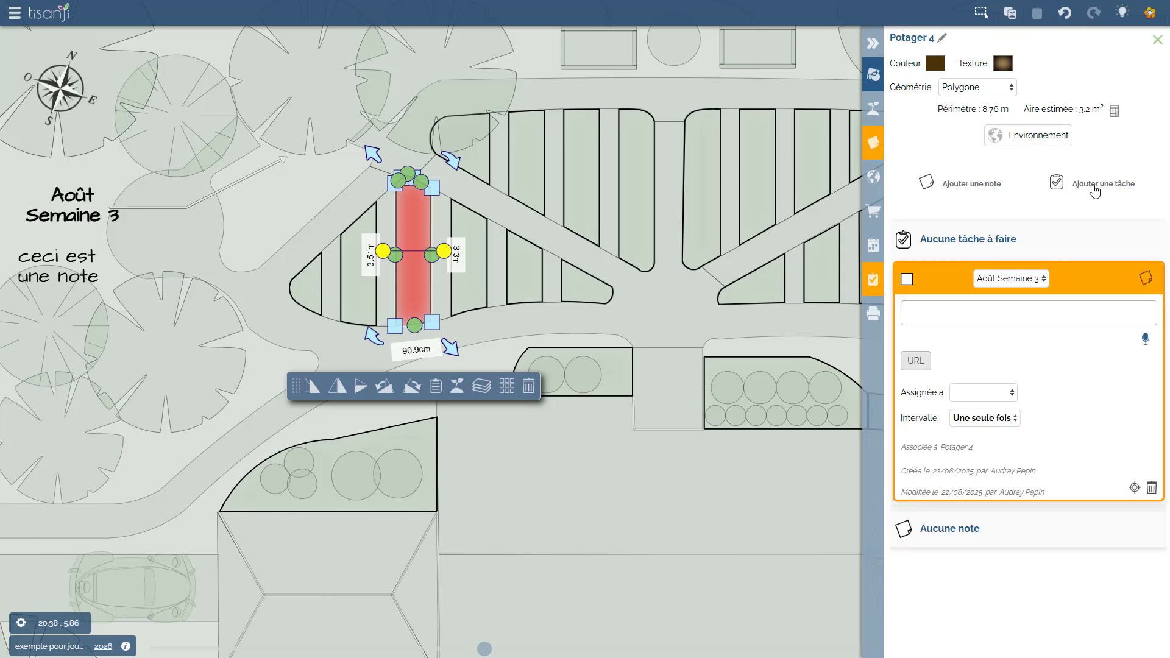
{"action": "left_click", "coordinate": [1005, 279]}
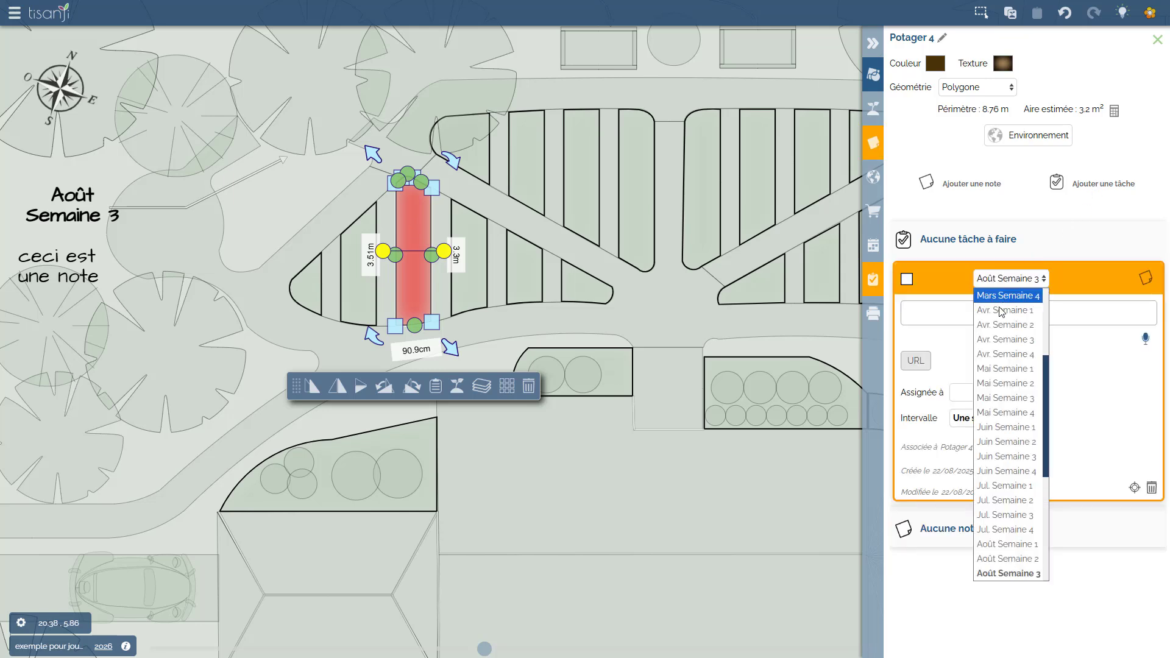
{"action": "scroll", "coordinate": [989, 443], "scroll_direction": "down", "scroll_amount": 5}
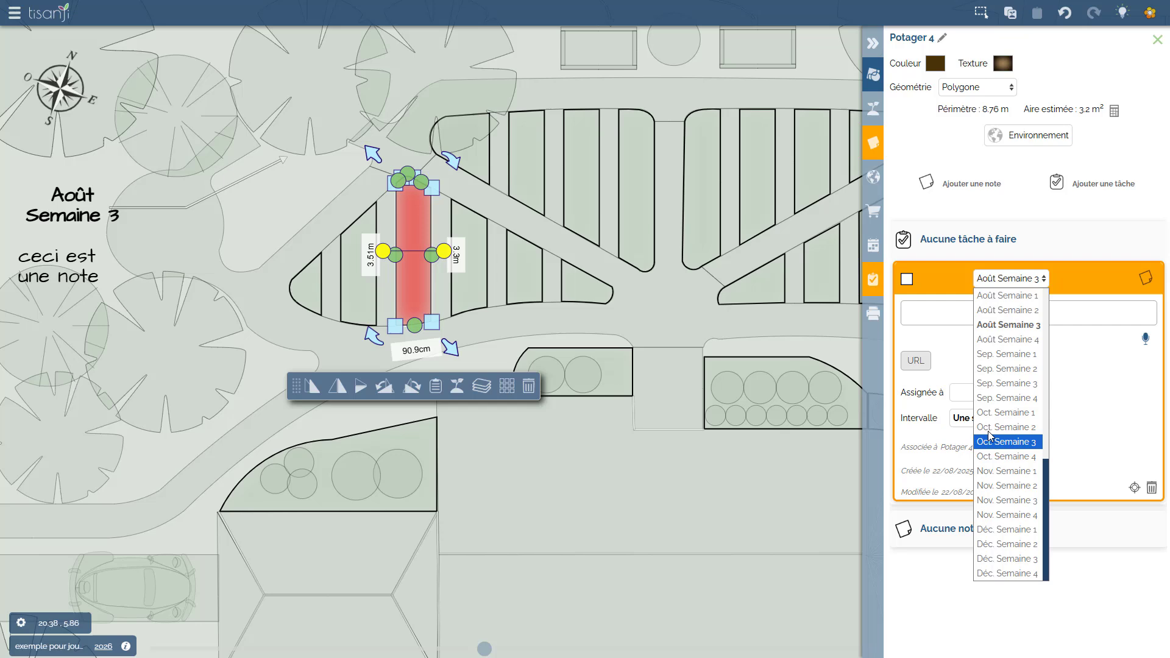
{"action": "left_click", "coordinate": [1000, 384]}
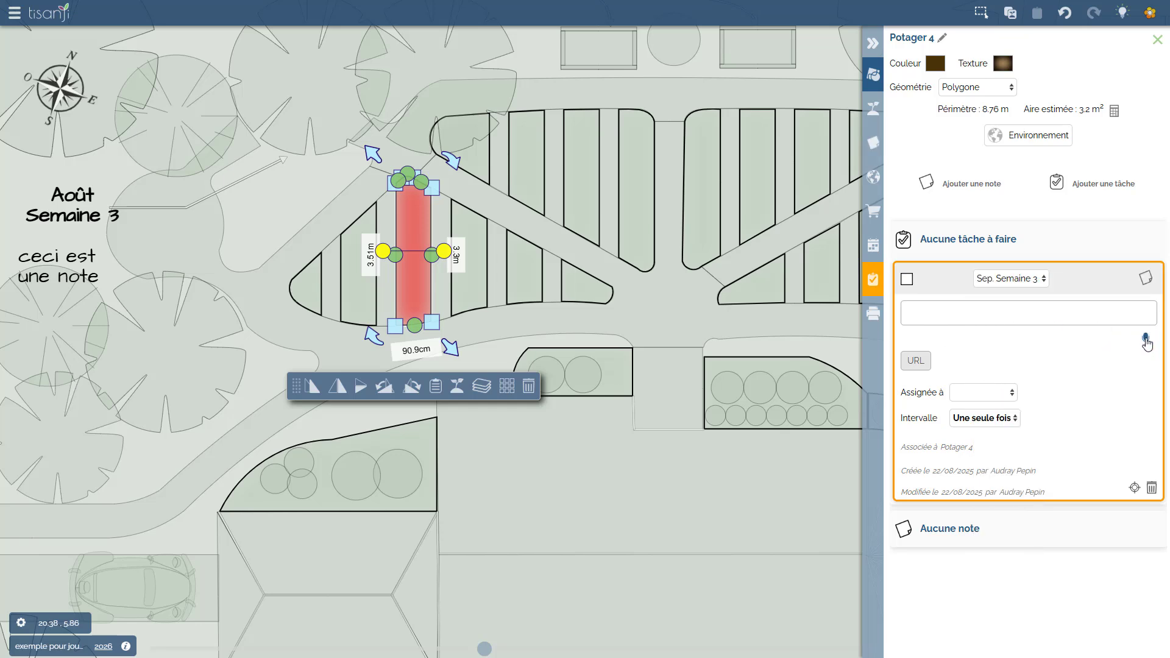
Dictate the task text "surface mal drainée pensez à surélever ou ajouter un drain" and assign the task to the listed group member.
{"action": "left_click", "coordinate": [1146, 339]}
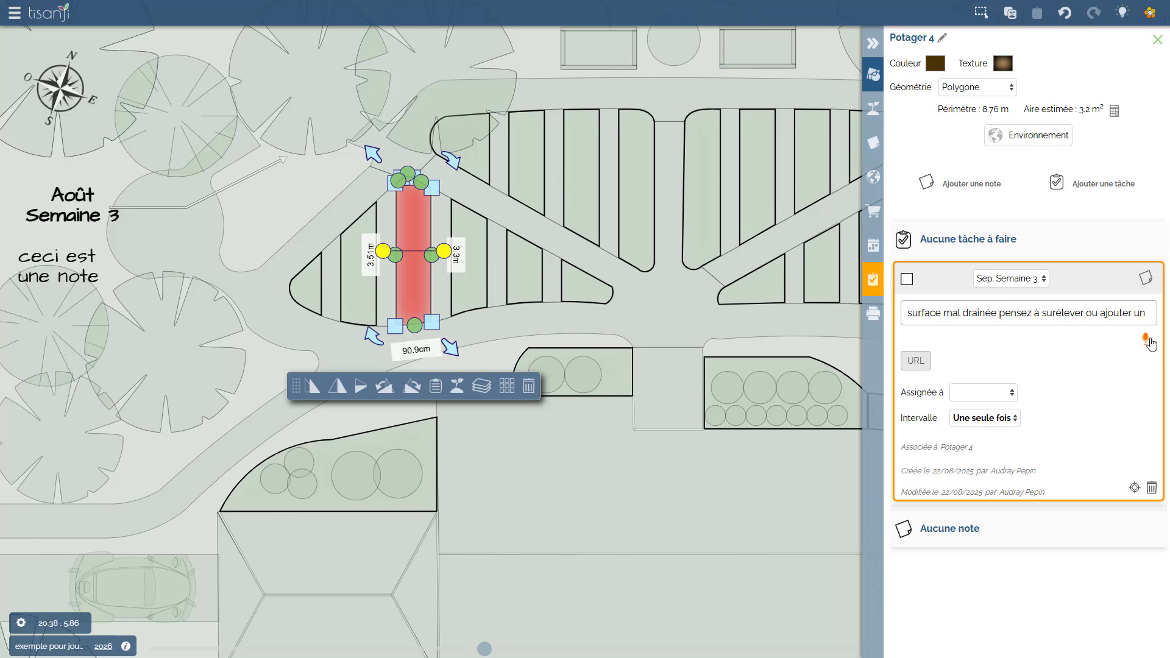
{"action": "left_click", "coordinate": [1146, 350]}
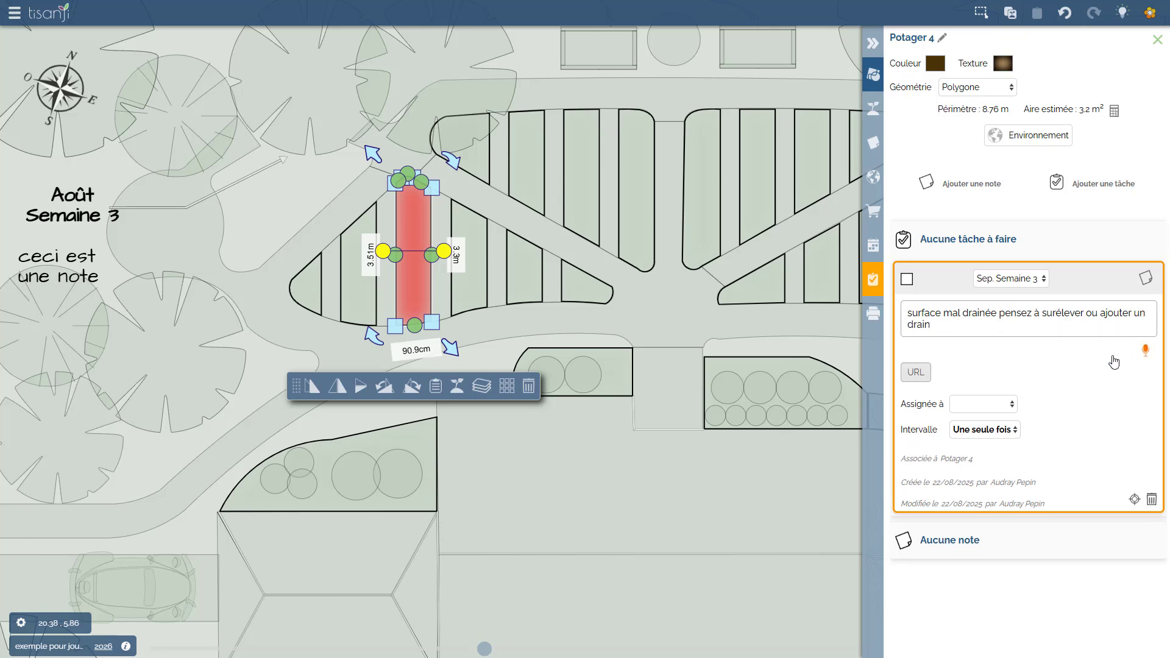
{"action": "left_click", "coordinate": [971, 407]}
{"action": "left_click", "coordinate": [978, 432]}
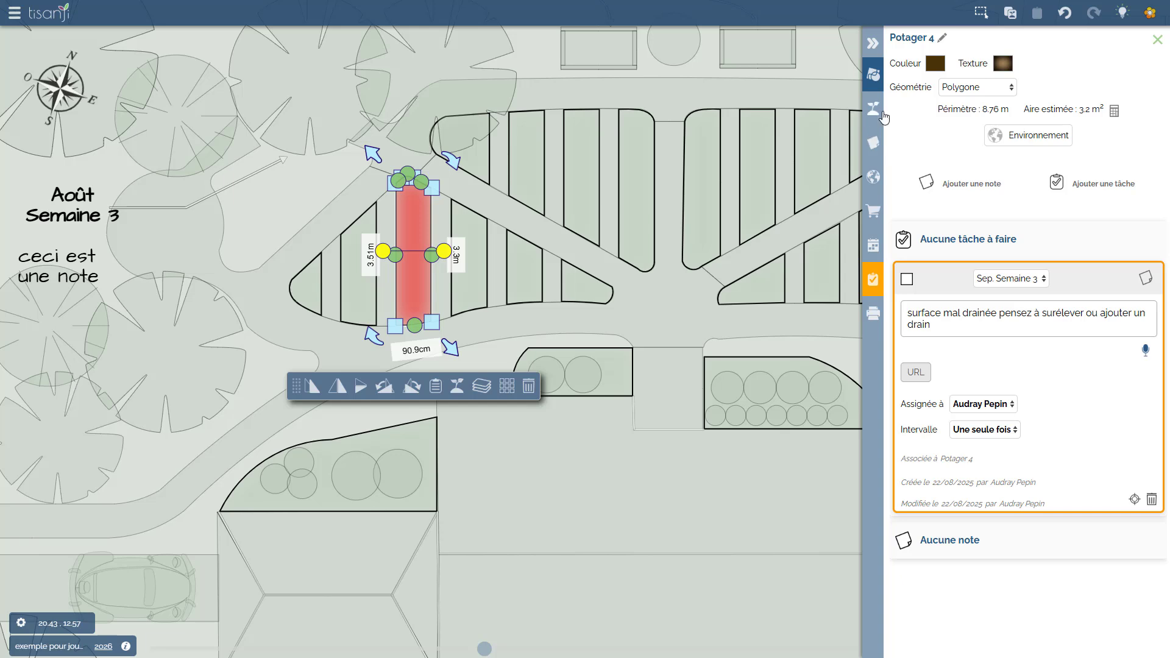
Open the communications page of the user profile and review the automated e-mail notification options.
{"action": "left_click", "coordinate": [1149, 12]}
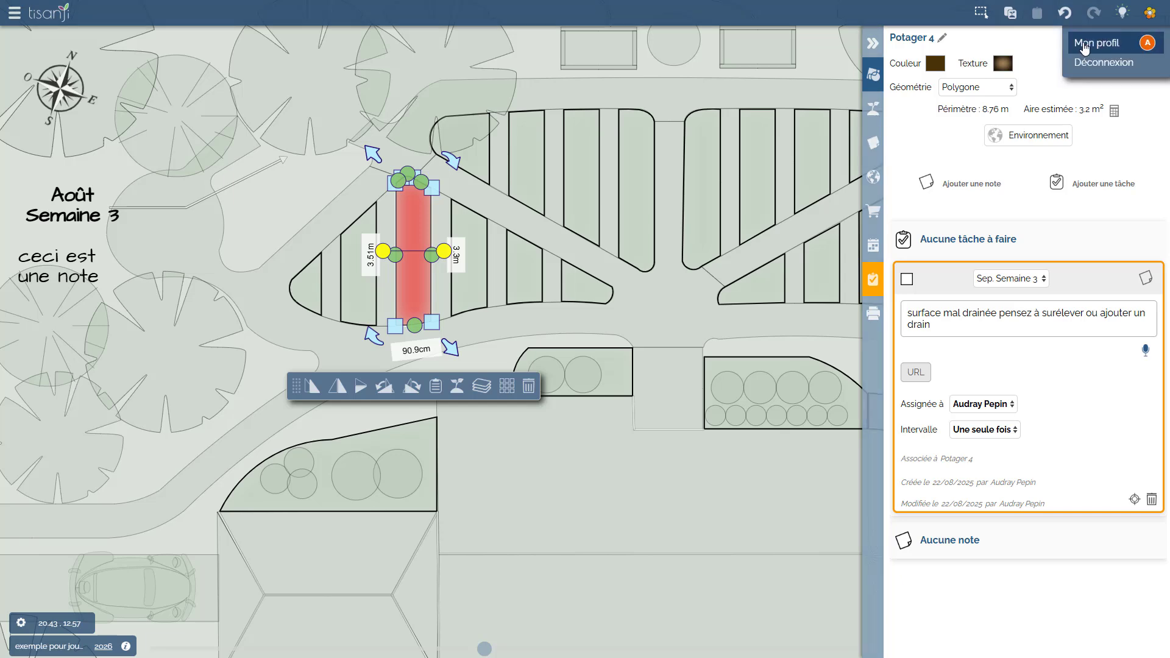
{"action": "left_click", "coordinate": [1083, 48]}
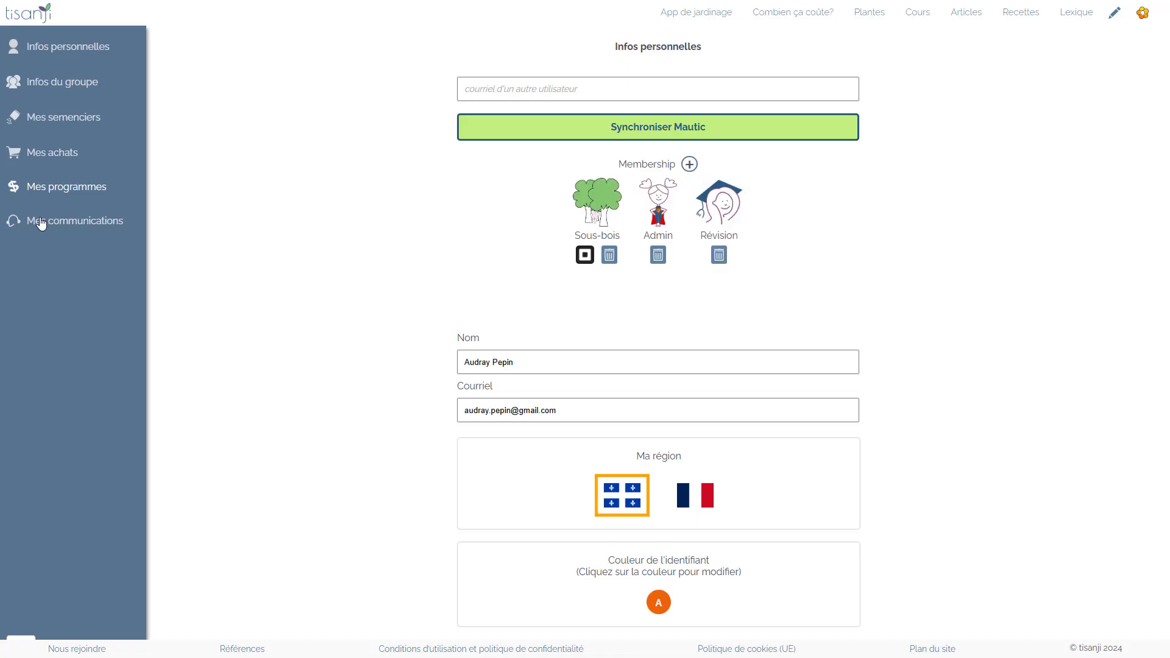
{"action": "left_click", "coordinate": [43, 223]}
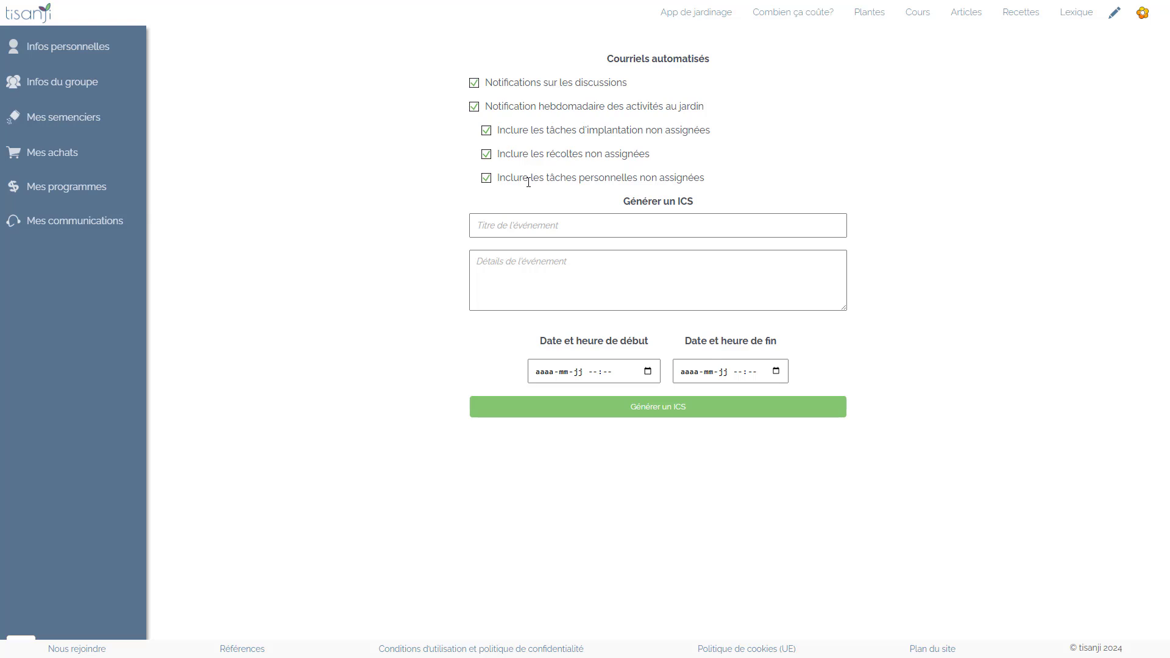
{"action": "left_click", "coordinate": [487, 155]}
{"action": "left_click", "coordinate": [585, 38]}
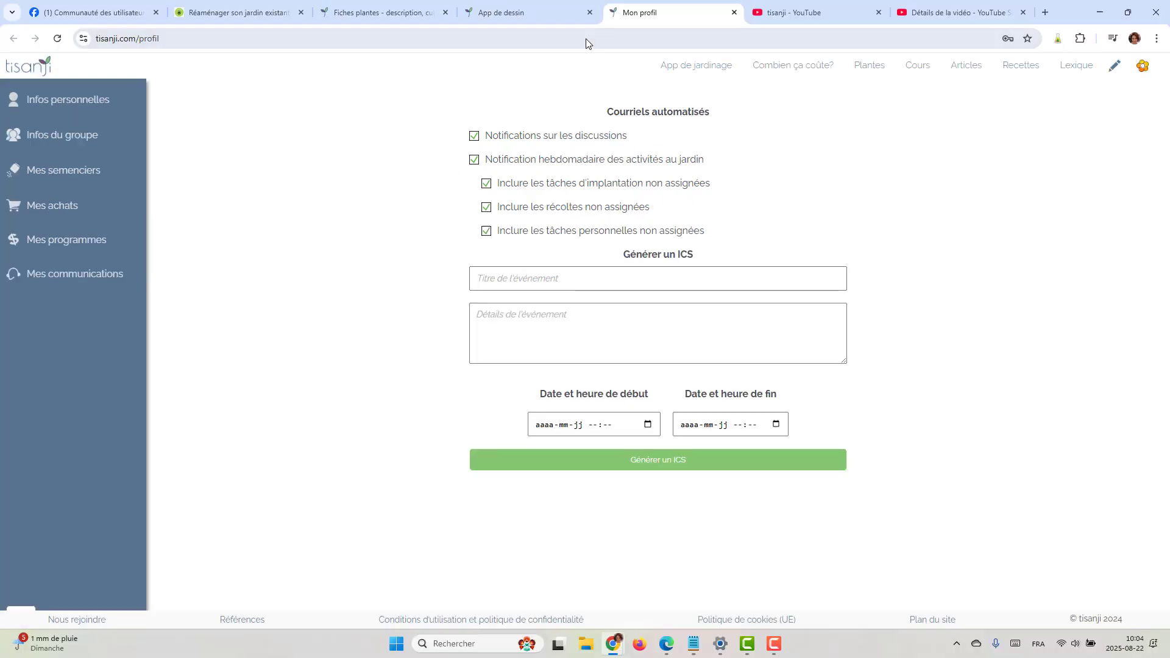